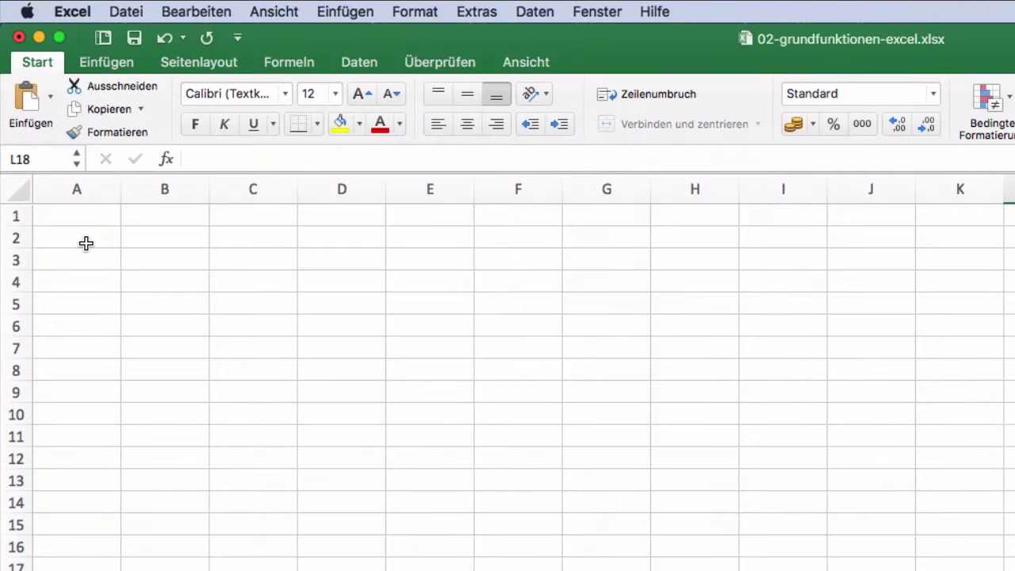
Enter the headers Zeiten, Montag and Dienstag in cells A1, B1 and C1.
{"action": "left_click", "coordinate": [88, 216]}
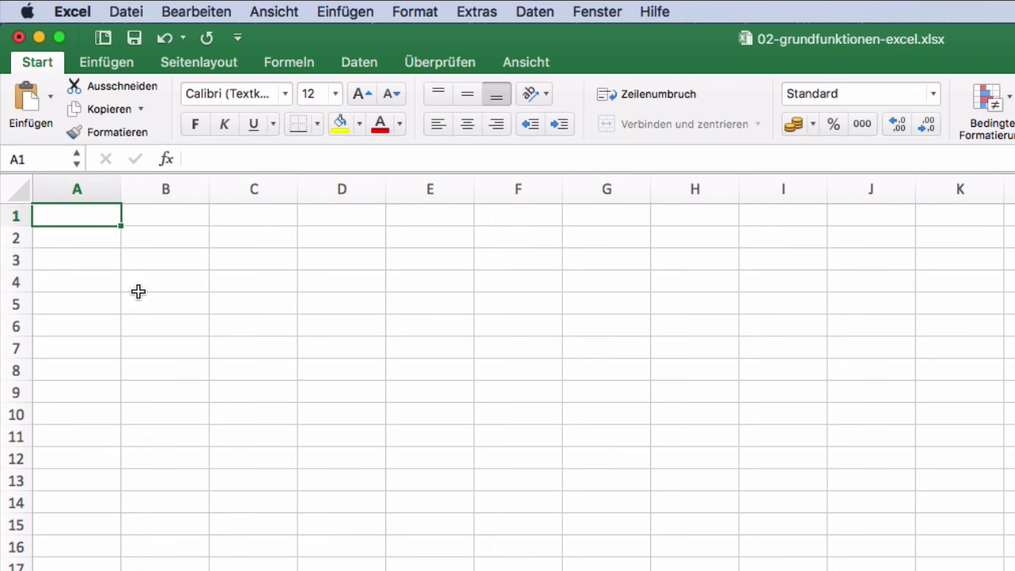
{"action": "type", "text": "Zeiten"}
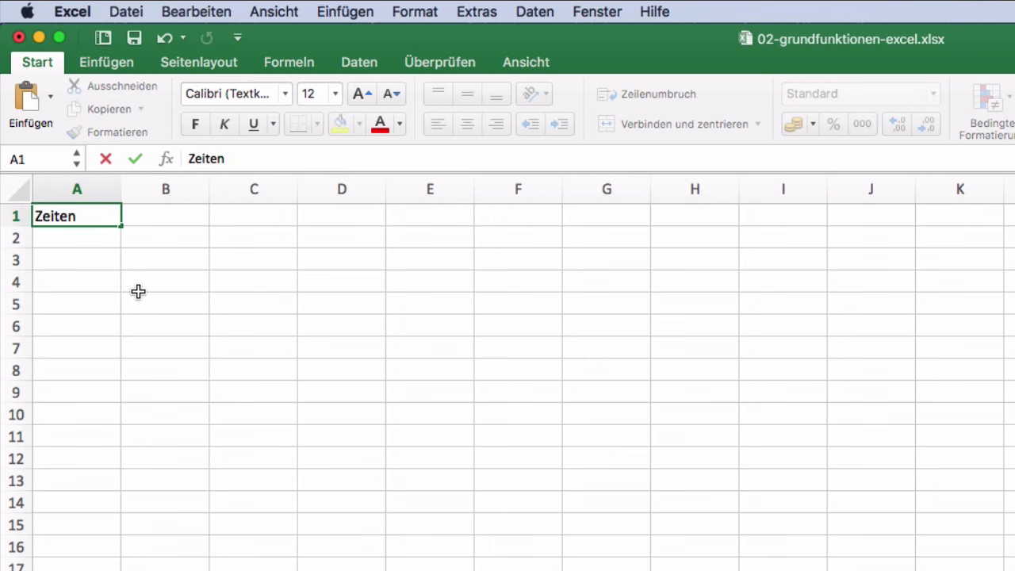
{"action": "key", "text": "Return"}
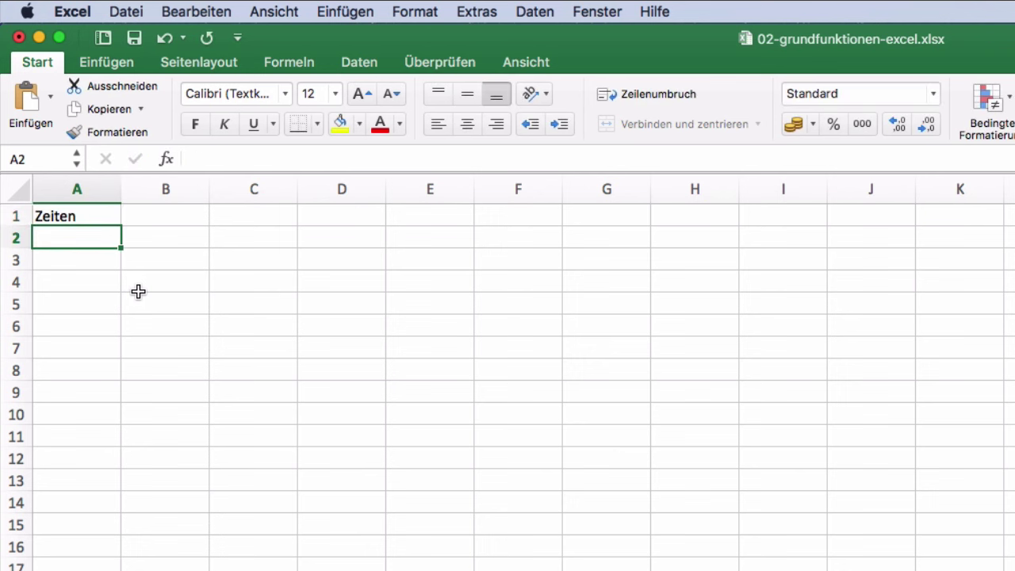
{"action": "key", "text": "Up"}
{"action": "key", "text": "Right"}
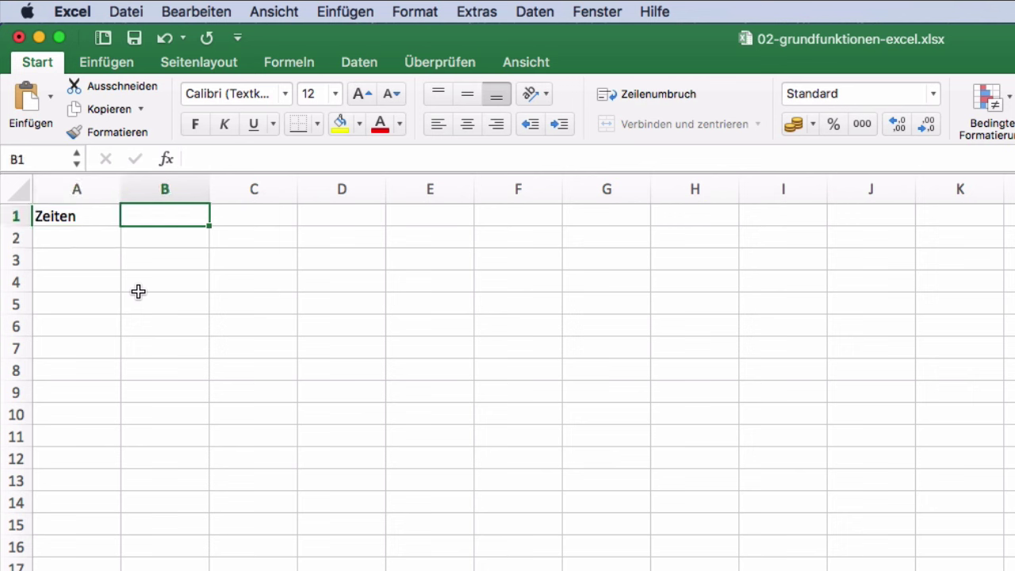
{"action": "type", "text": "Monta"}
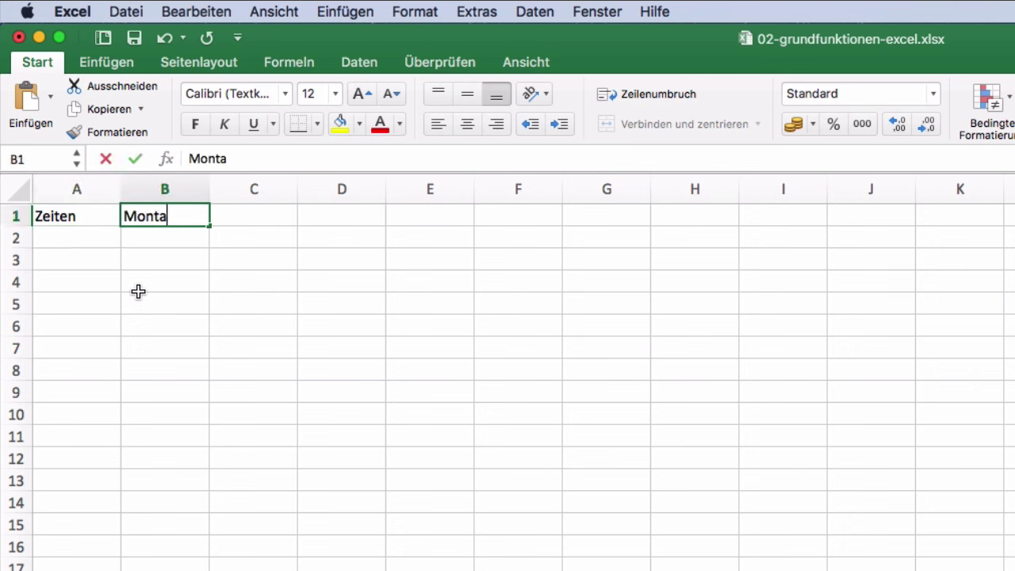
{"action": "type", "text": "g"}
{"action": "key", "text": "Tab"}
{"action": "type", "text": "Diensta"}
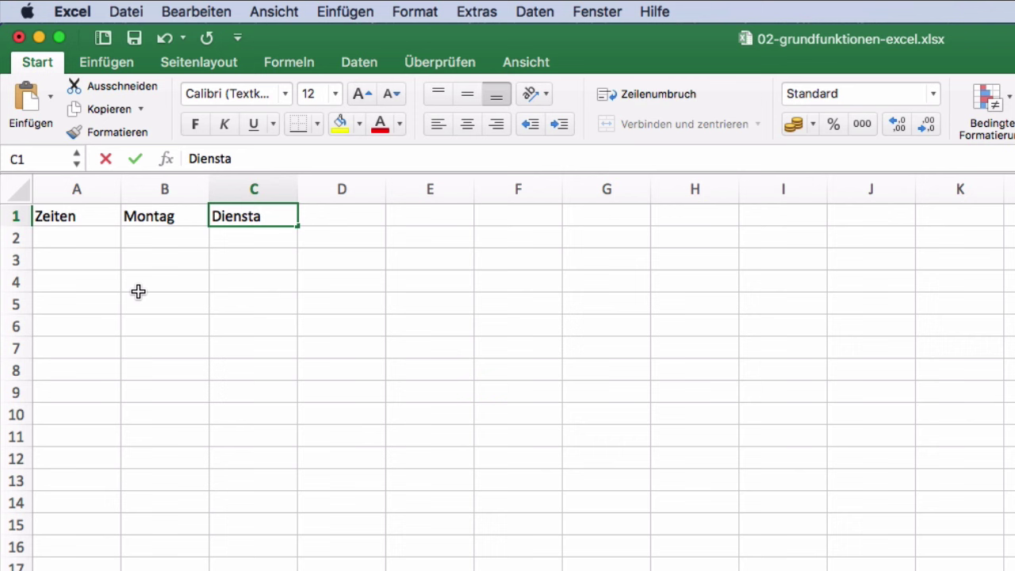
{"action": "type", "text": "g"}
{"action": "key", "text": "Return"}
Move the cell cursor along the header row to cell D1.
{"action": "key", "text": "Up"}
{"action": "key", "text": "Right"}
{"action": "key", "text": "Right"}
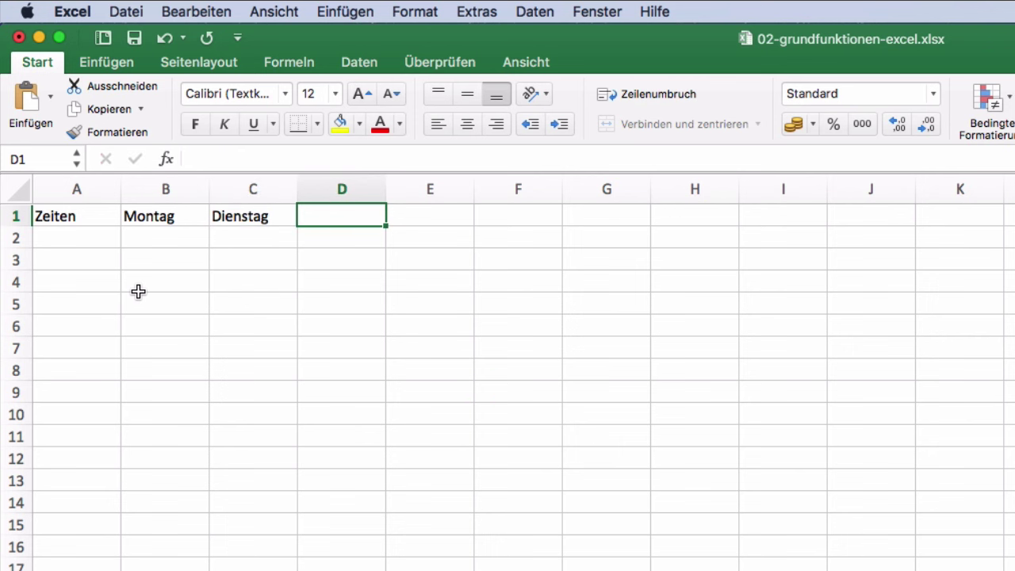
{"action": "key", "text": "Left"}
{"action": "key", "text": "Left"}
{"action": "key", "text": "Right"}
{"action": "key", "text": "Right"}
{"action": "key", "text": "Right"}
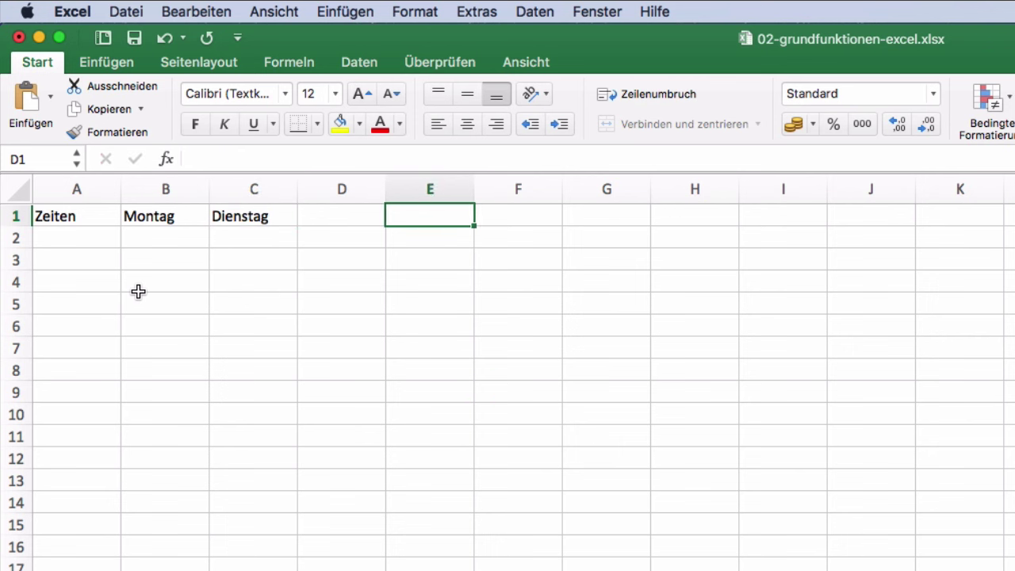
{"action": "key", "text": "Down"}
{"action": "key", "text": "Down"}
{"action": "key", "text": "Left"}
{"action": "key", "text": "Left"}
{"action": "key", "text": "Left"}
{"action": "key", "text": "Up"}
{"action": "key", "text": "Up"}
{"action": "key", "text": "Right"}
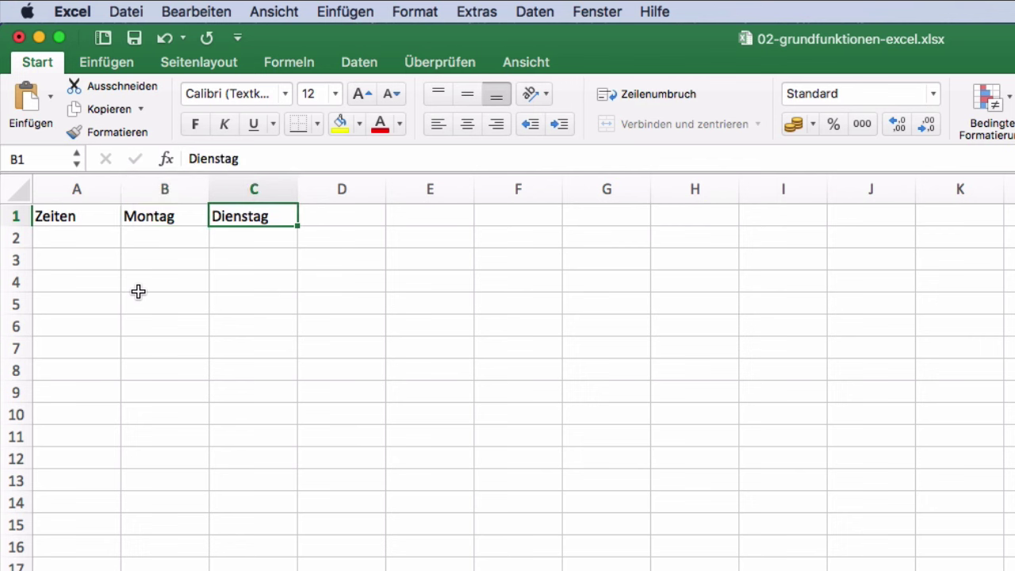
{"action": "key", "text": "Right"}
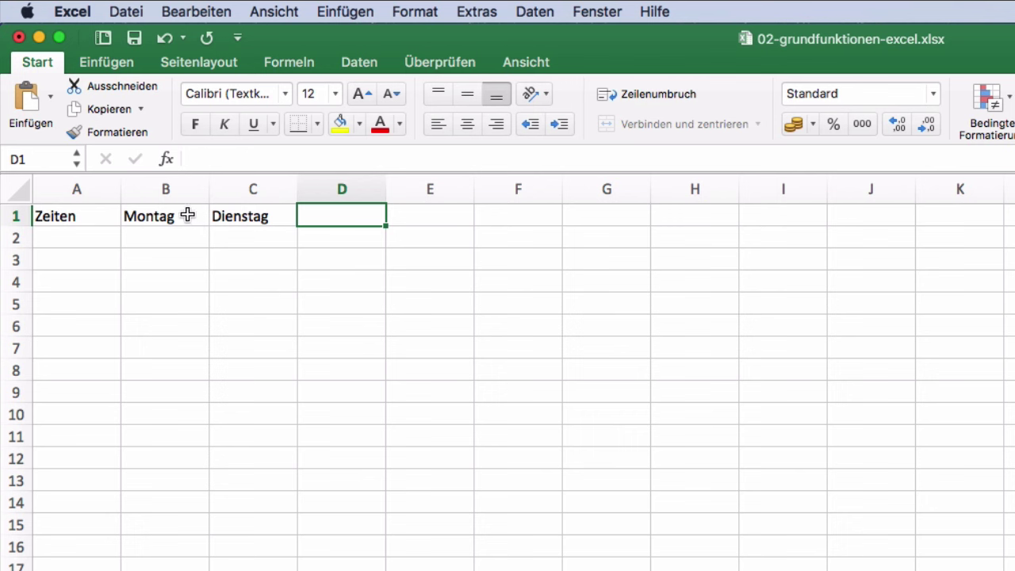
AutoFill Mittwoch, Donnerstag and Freitag into D1:F1 from the Montag–Dienstag pair.
{"action": "left_click_drag", "start_coordinate": [188, 215], "coordinate": [265, 214]}
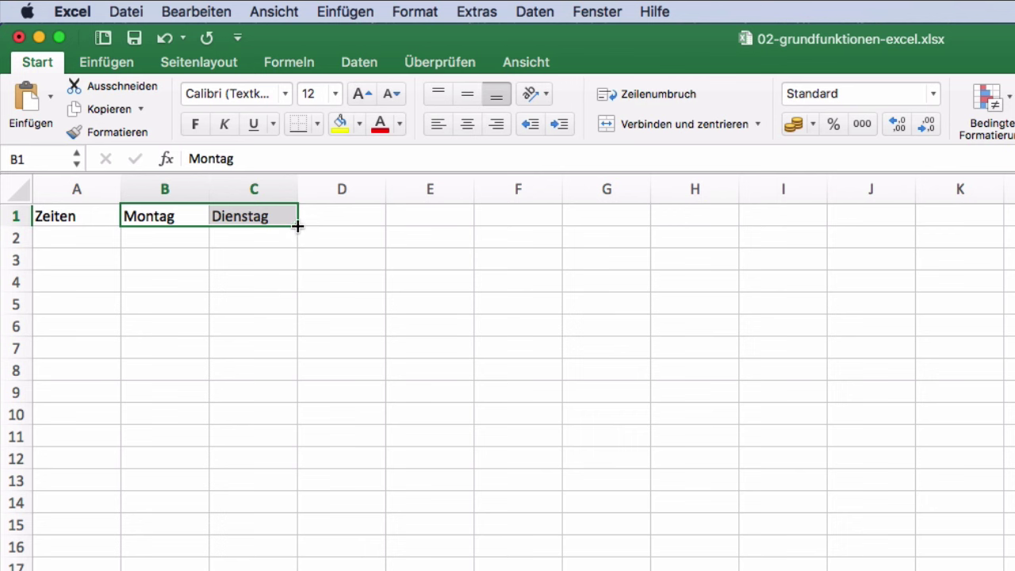
{"action": "left_click_drag", "start_coordinate": [297, 226], "coordinate": [539, 220]}
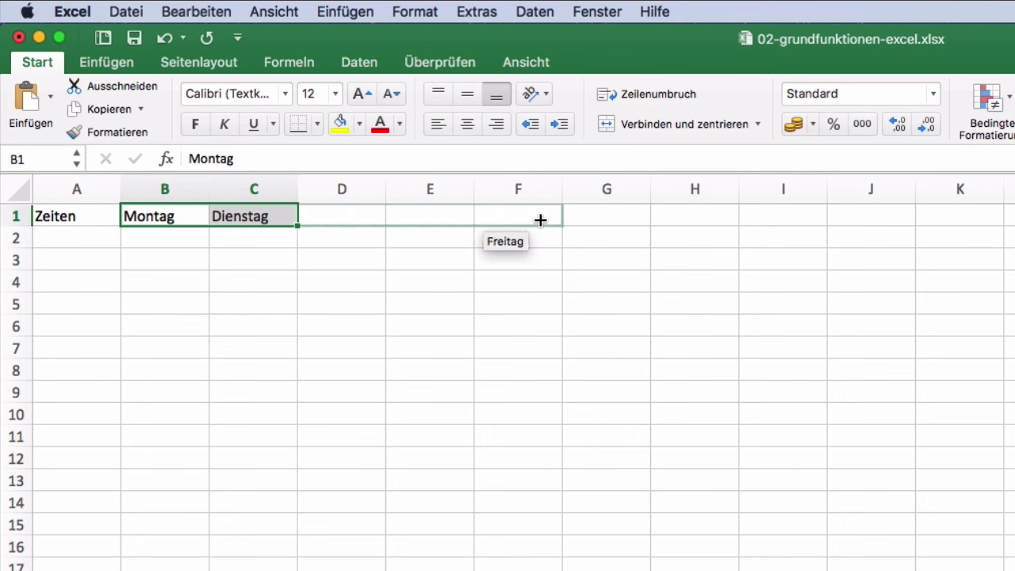
{"action": "left_click_drag", "start_coordinate": [540, 219], "coordinate": [541, 220]}
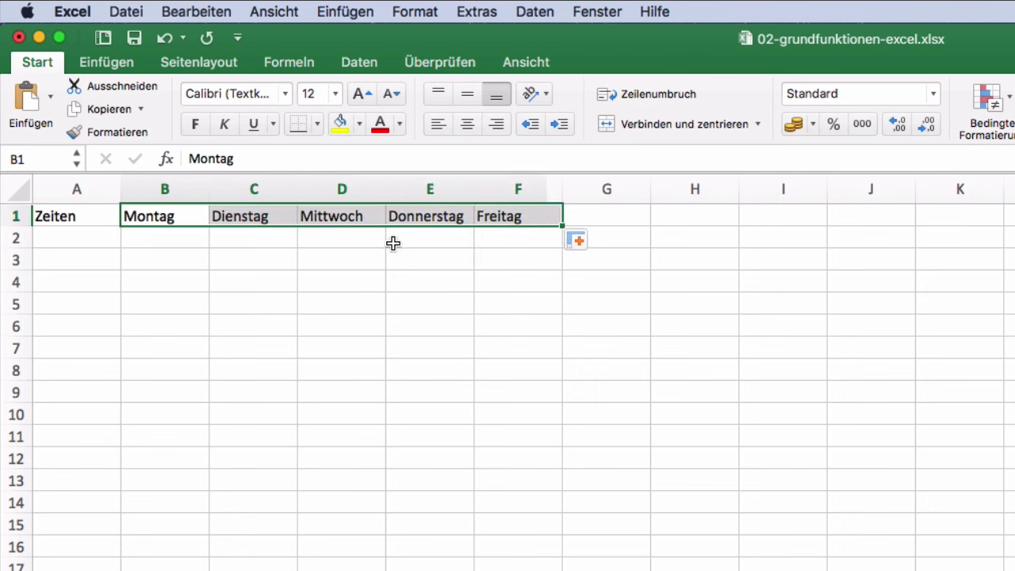
{"action": "left_click", "coordinate": [347, 240]}
{"action": "left_click_drag", "start_coordinate": [195, 224], "coordinate": [244, 220]}
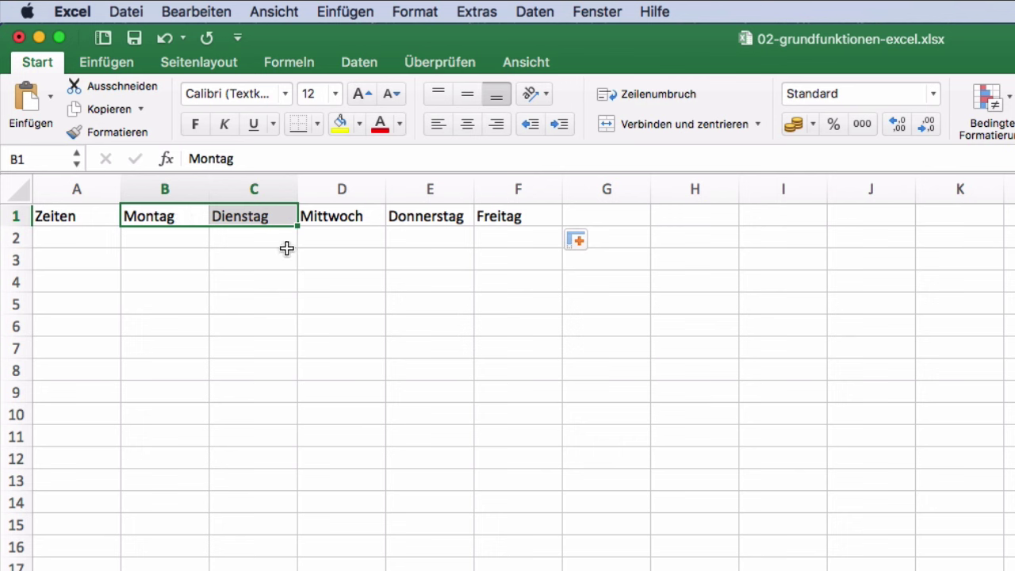
{"action": "left_click", "coordinate": [248, 255]}
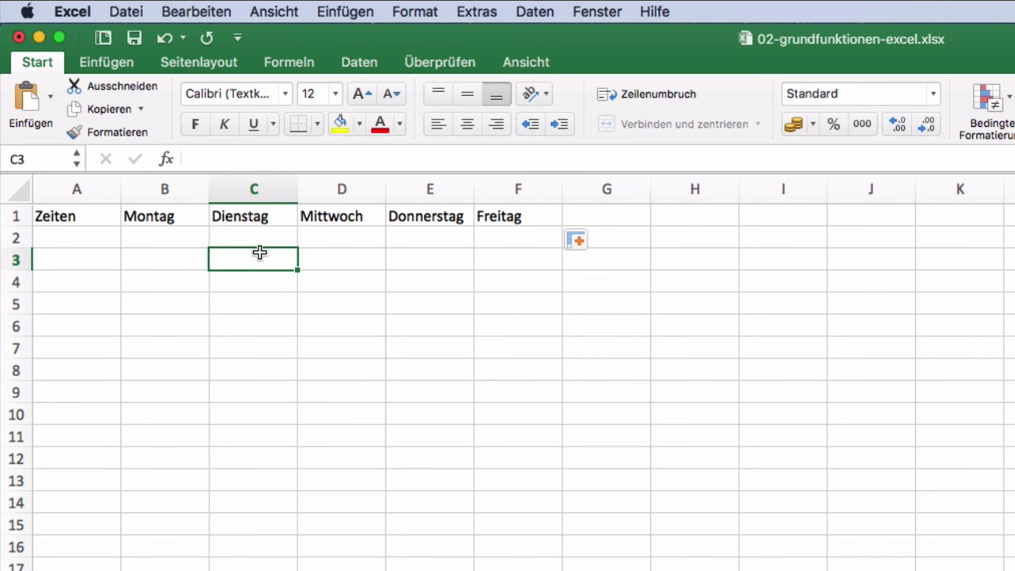
Enter 7:30, 8:15 and the break range 9:00 – 9:20 in A2 to A4.
{"action": "left_click", "coordinate": [252, 236]}
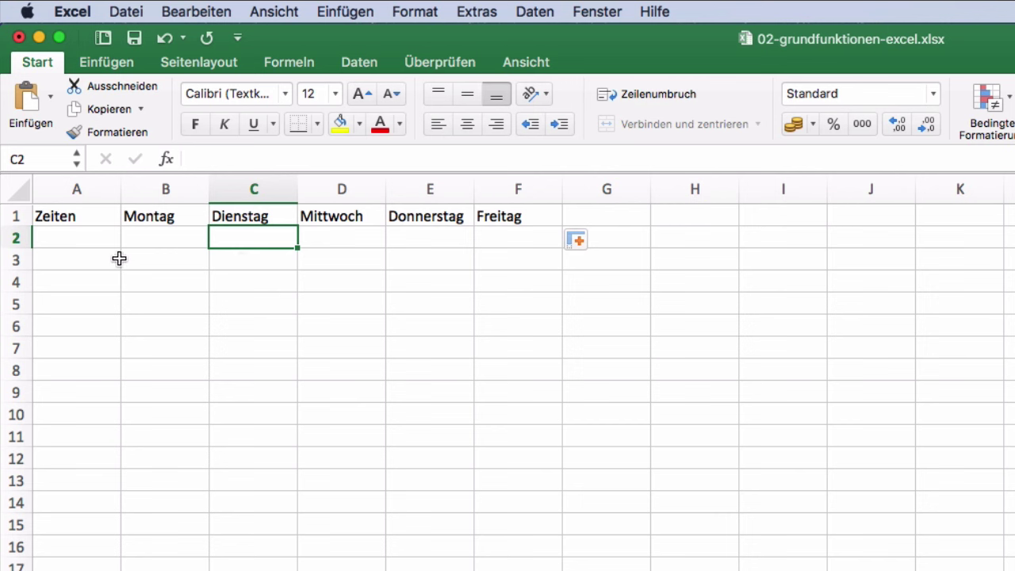
{"action": "left_click", "coordinate": [92, 242]}
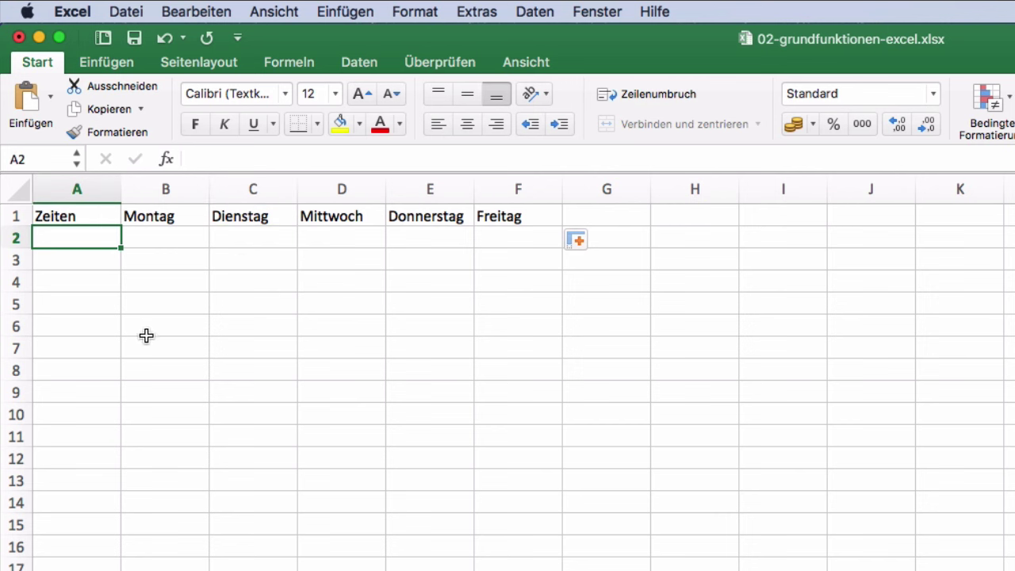
{"action": "type", "text": "7:3"}
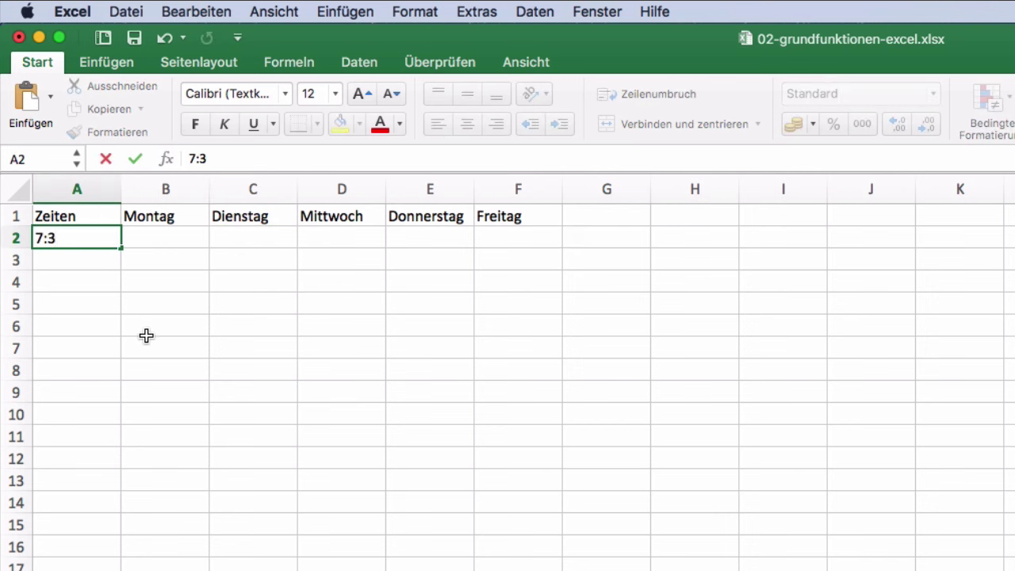
{"action": "type", "text": "0"}
{"action": "key", "text": "Return"}
{"action": "type", "text": "8:1"}
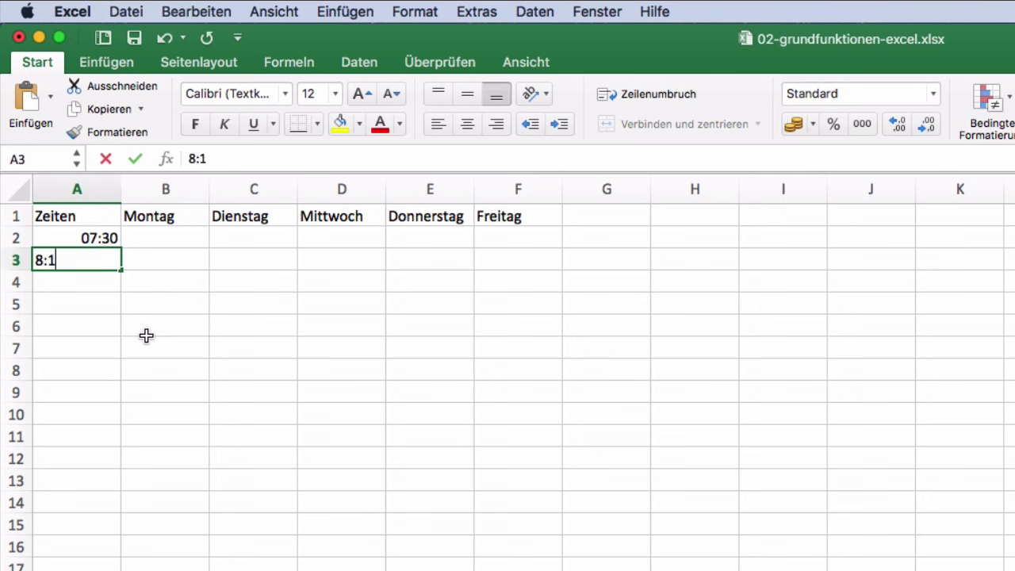
{"action": "type", "text": "5"}
{"action": "key", "text": "Return"}
{"action": "type", "text": "9:0"}
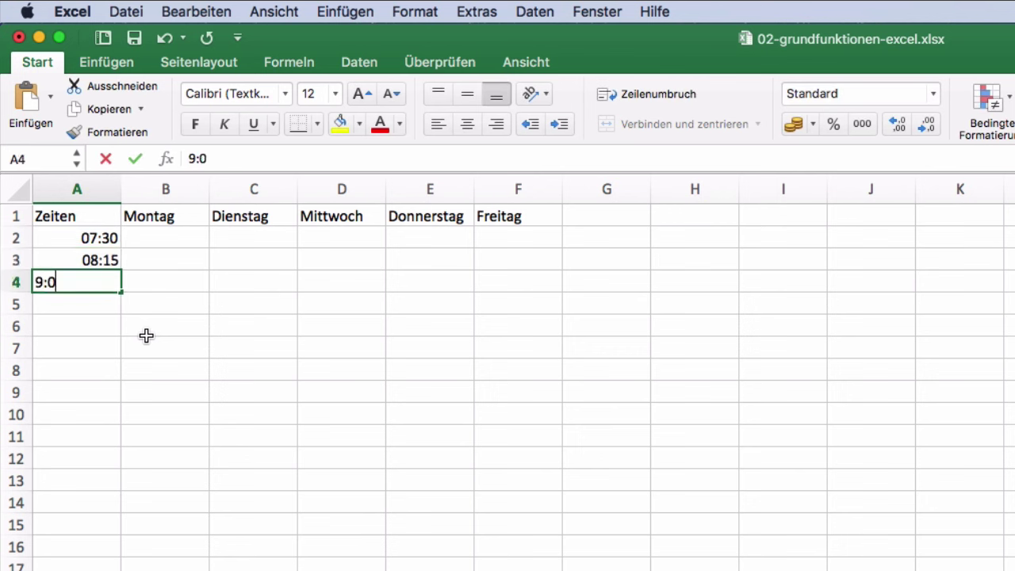
{"action": "type", "text": "0 – 9:20"}
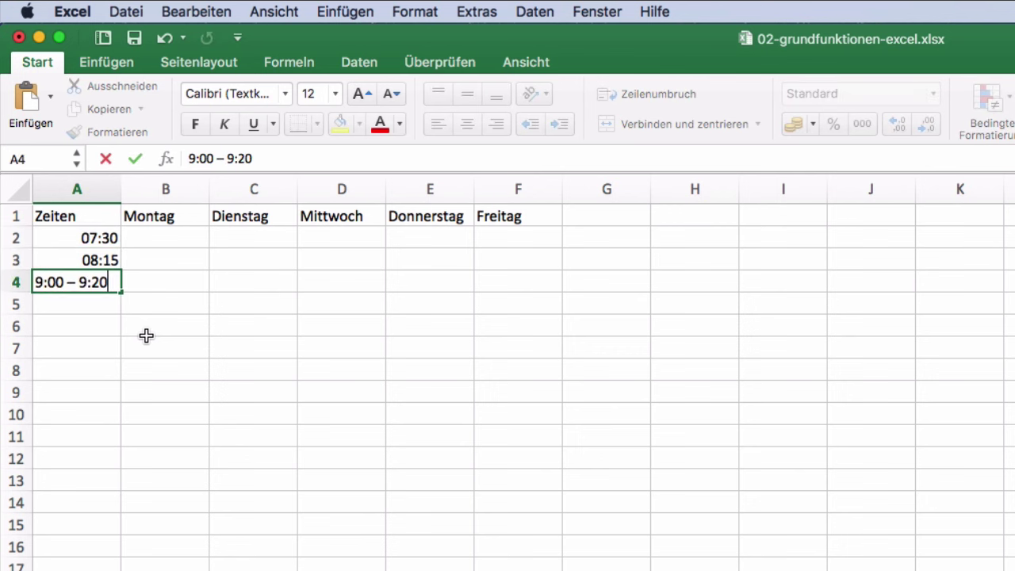
{"action": "key", "text": "Return"}
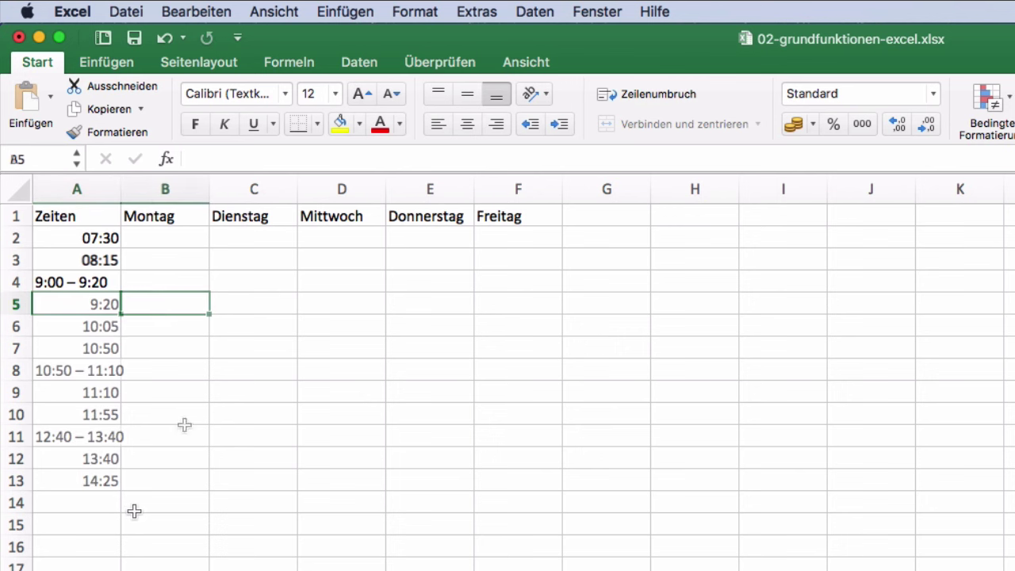
{"action": "left_click", "coordinate": [135, 510]}
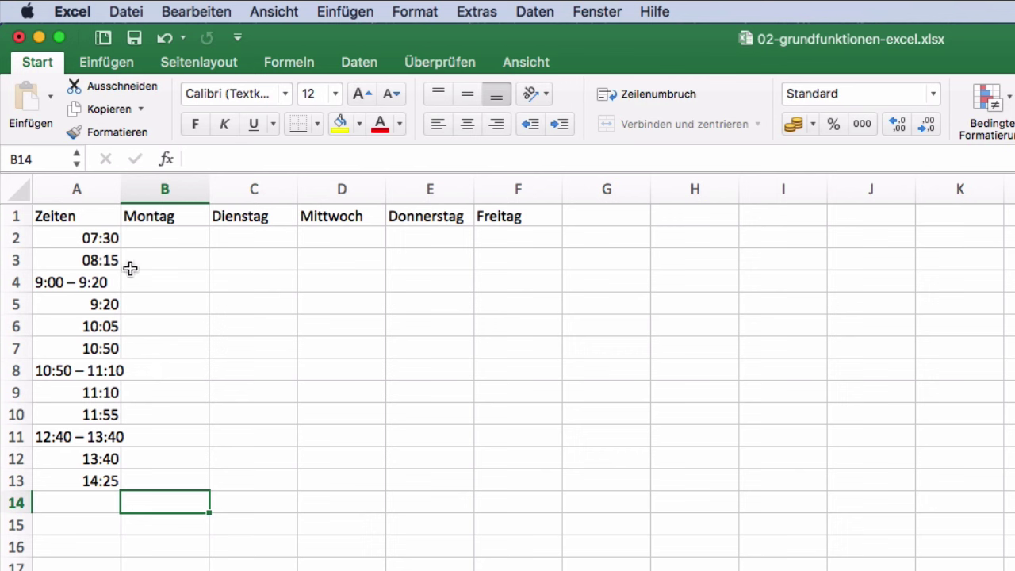
{"action": "left_click", "coordinate": [94, 232]}
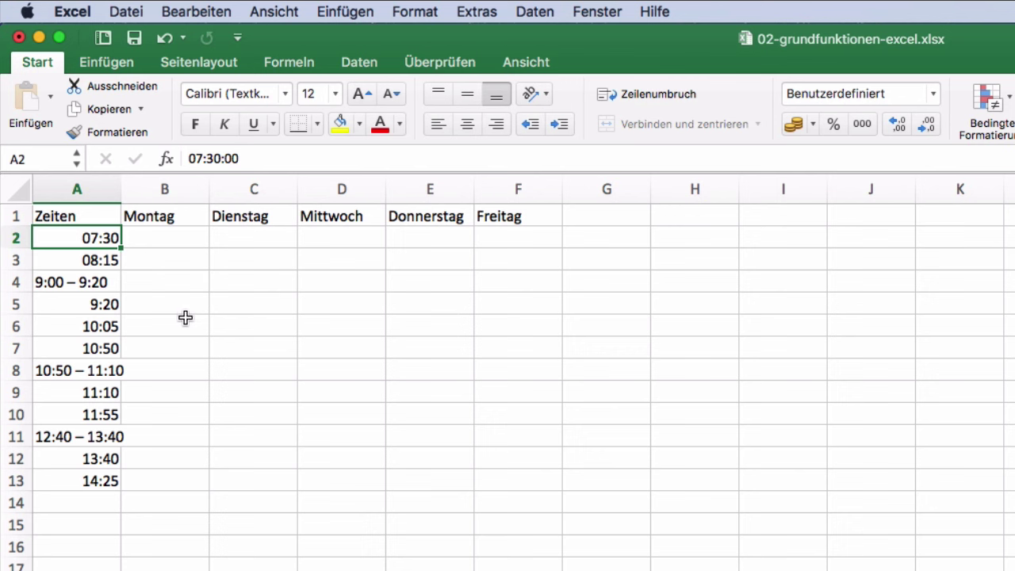
{"action": "left_click", "coordinate": [102, 281]}
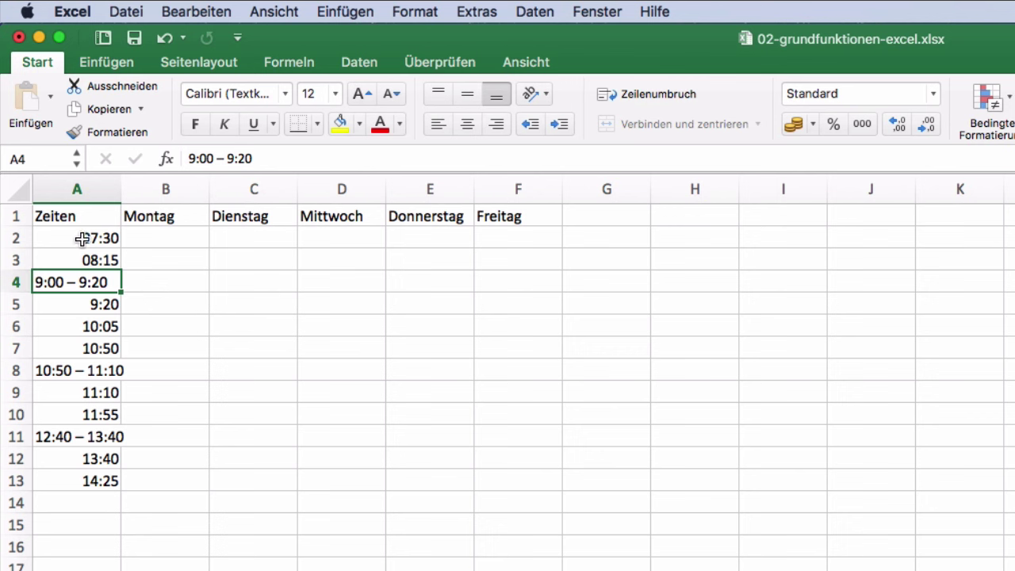
Left-align the times and break ranges in A2:A13.
{"action": "left_click_drag", "start_coordinate": [80, 240], "coordinate": [96, 484]}
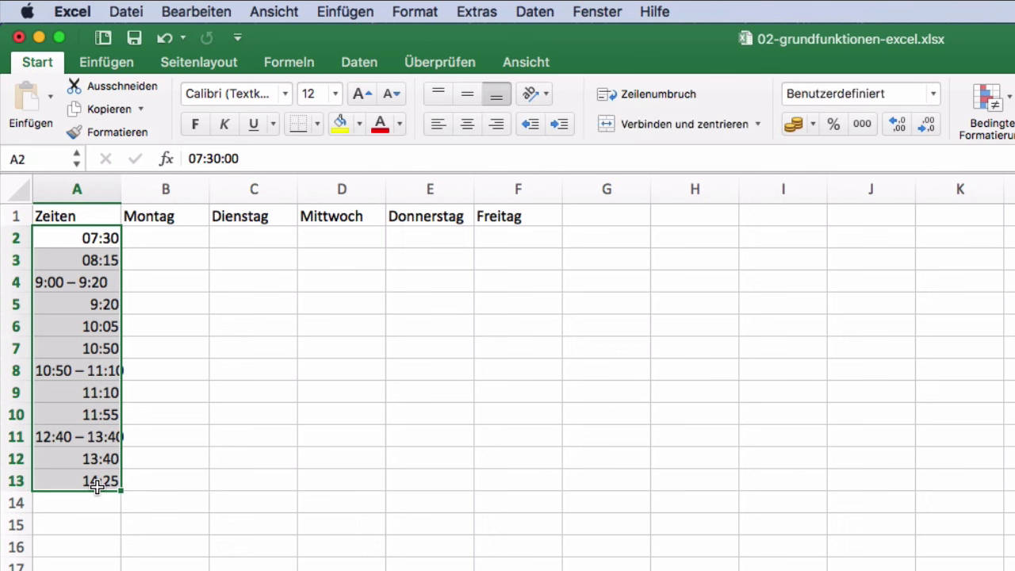
{"action": "left_click", "coordinate": [144, 331]}
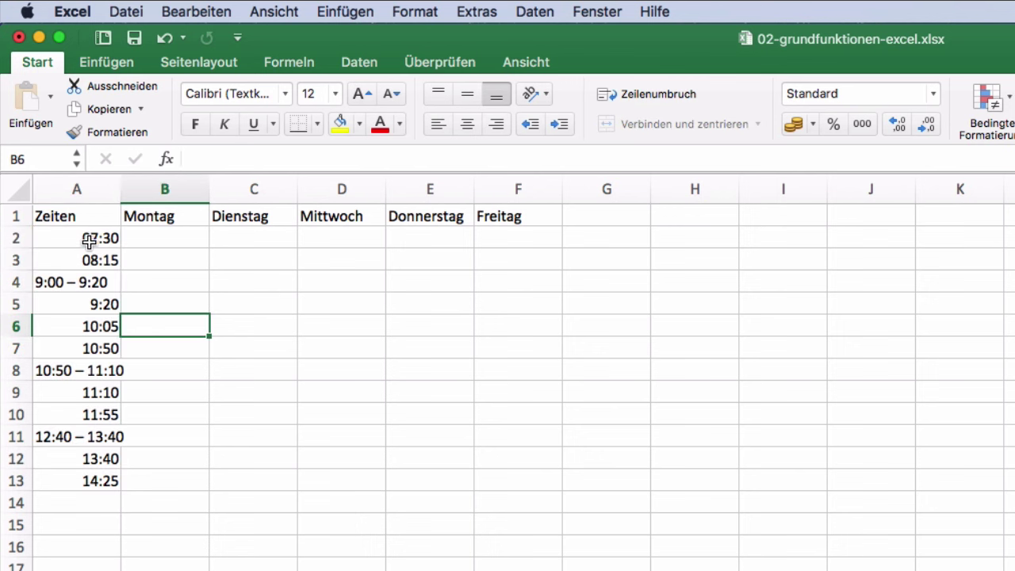
{"action": "left_click_drag", "start_coordinate": [90, 241], "coordinate": [91, 475]}
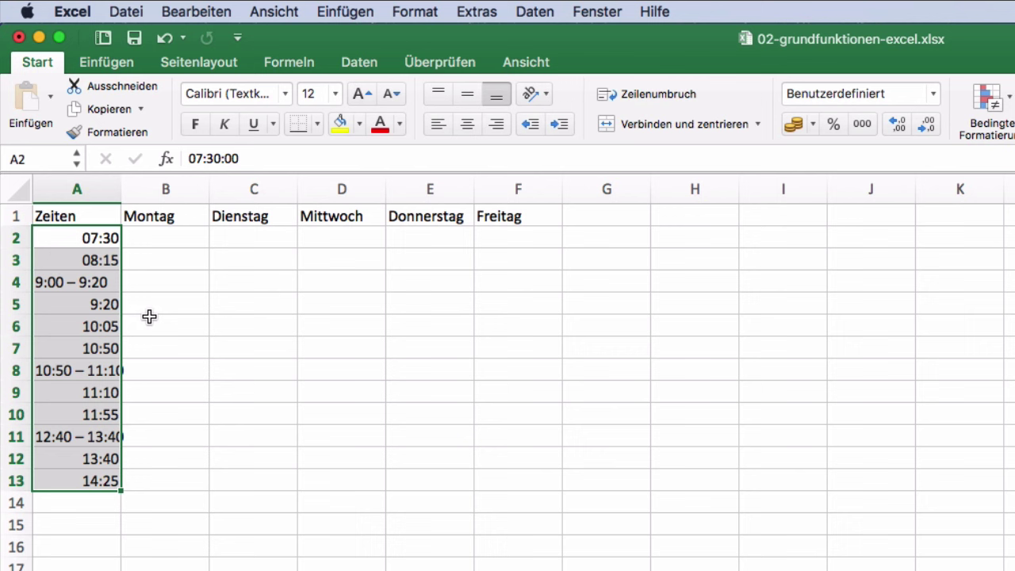
{"action": "left_click", "coordinate": [440, 127]}
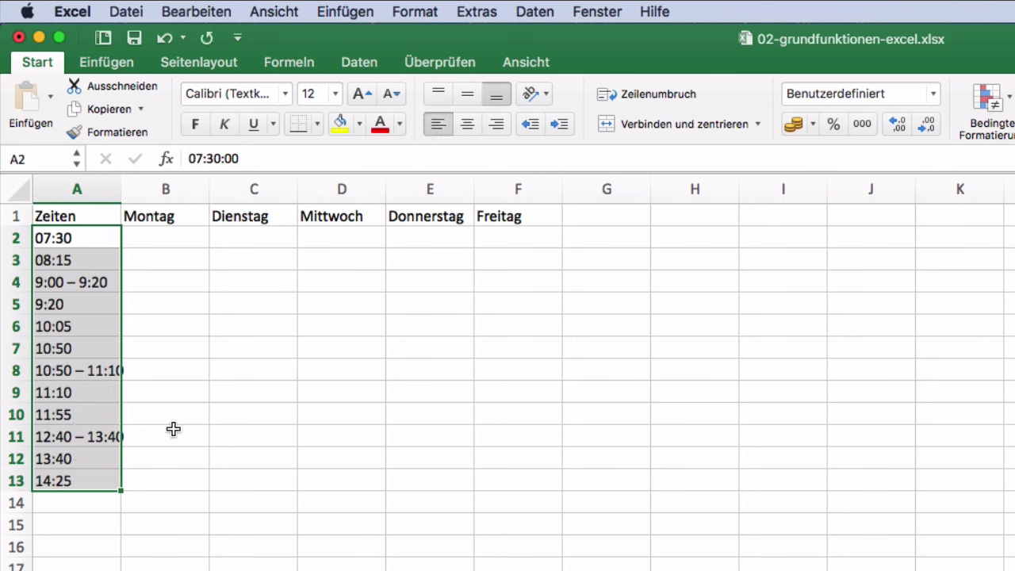
{"action": "left_click", "coordinate": [149, 371]}
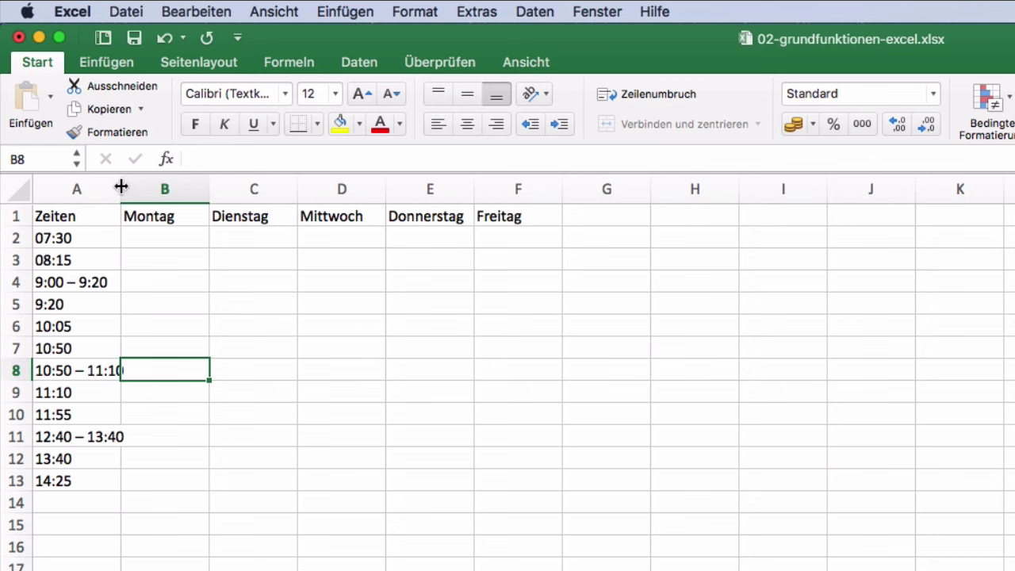
Widen column A for the time ranges and set columns B–F to an equal 13,00 (83 pixels).
{"action": "left_click_drag", "start_coordinate": [121, 187], "coordinate": [142, 186]}
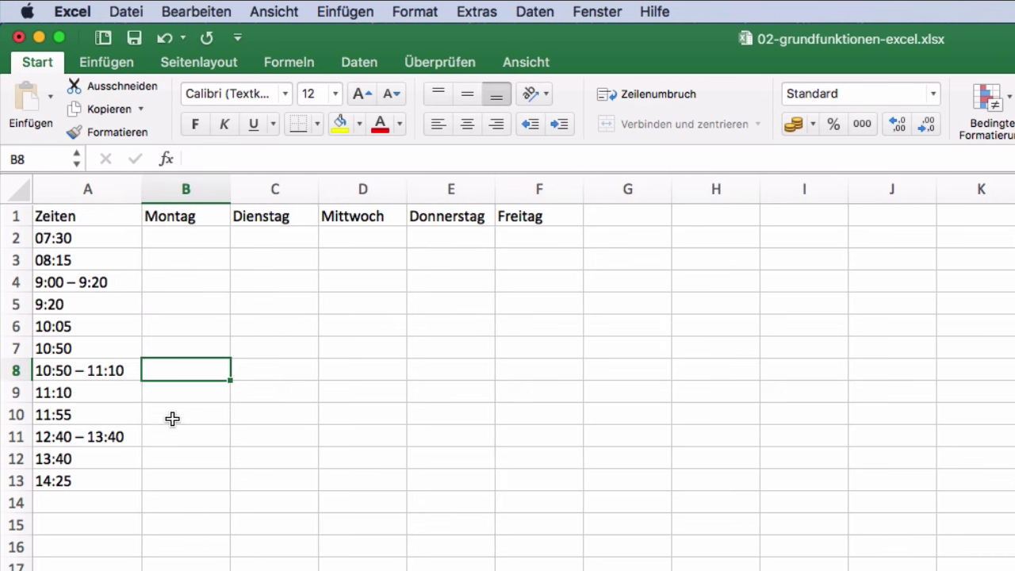
{"action": "left_click", "coordinate": [189, 279]}
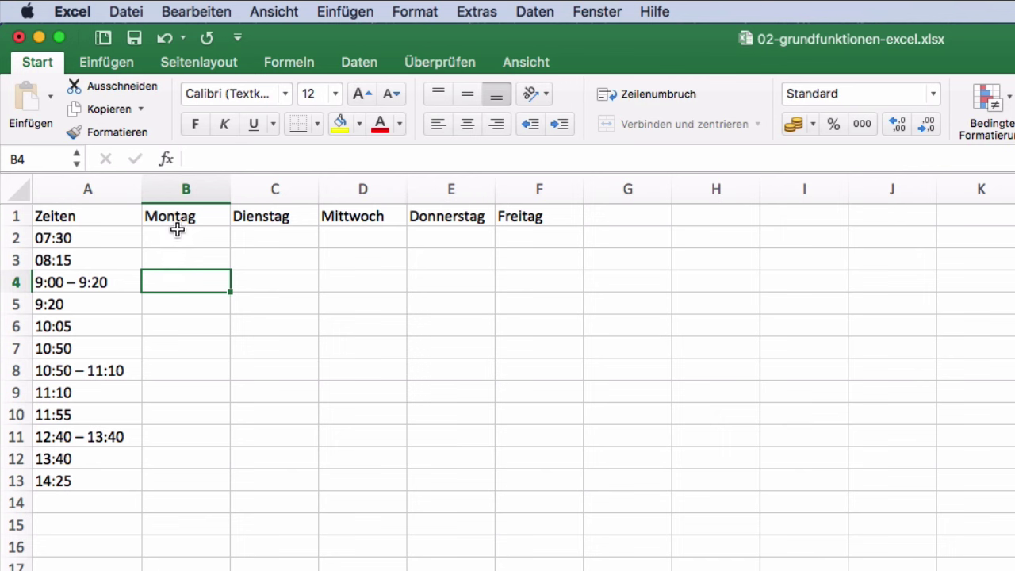
{"action": "left_click_drag", "start_coordinate": [174, 221], "coordinate": [316, 217]}
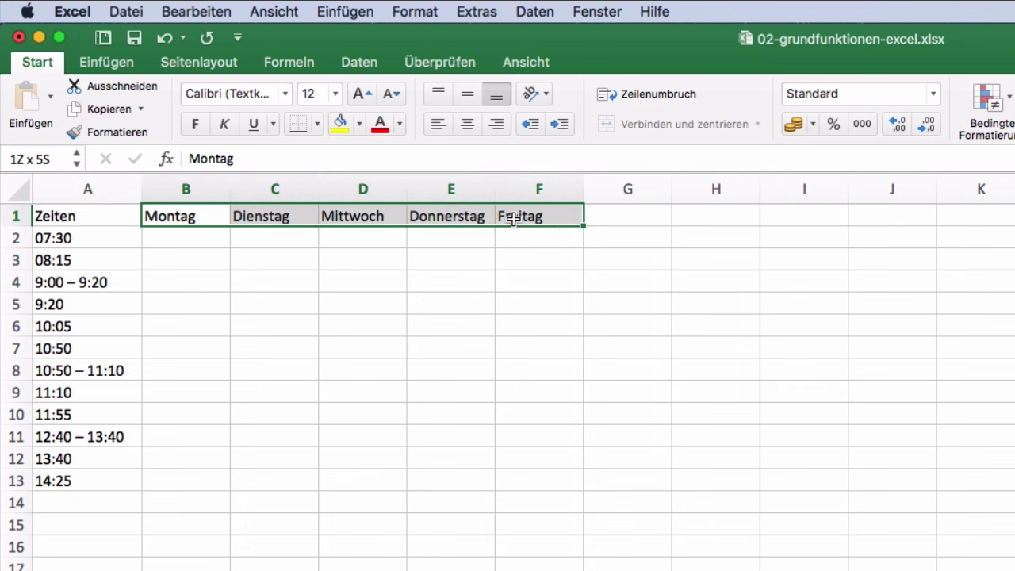
{"action": "left_click_drag", "start_coordinate": [317, 218], "coordinate": [519, 226]}
{"action": "left_click", "coordinate": [199, 219]}
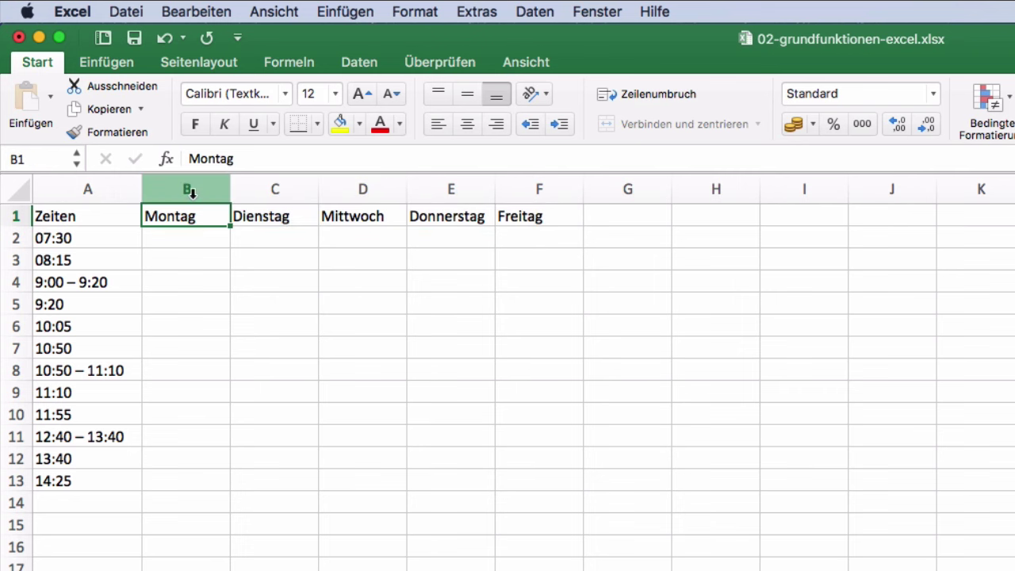
{"action": "left_click_drag", "start_coordinate": [186, 188], "coordinate": [555, 183]}
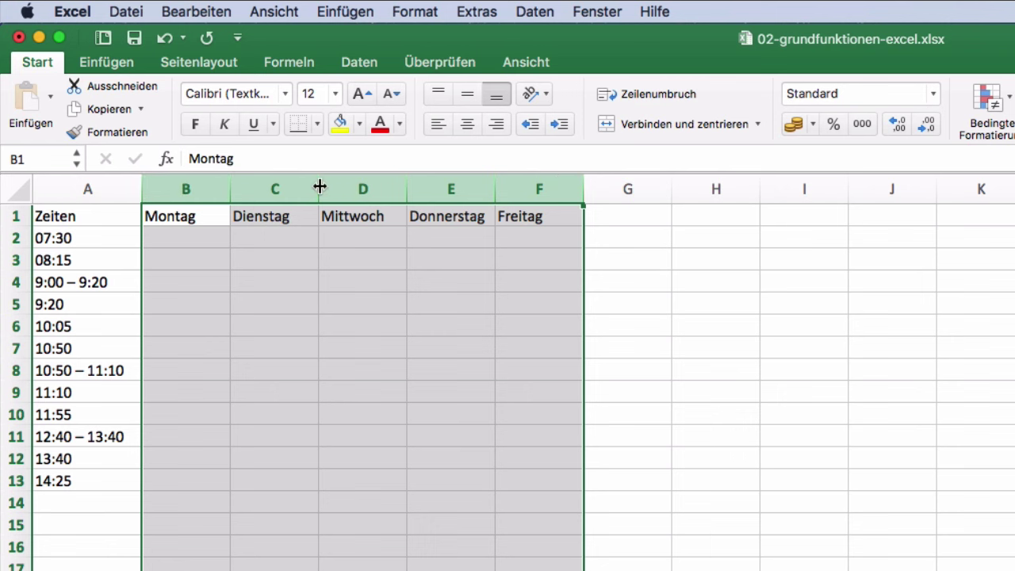
{"action": "left_click_drag", "start_coordinate": [320, 186], "coordinate": [351, 185]}
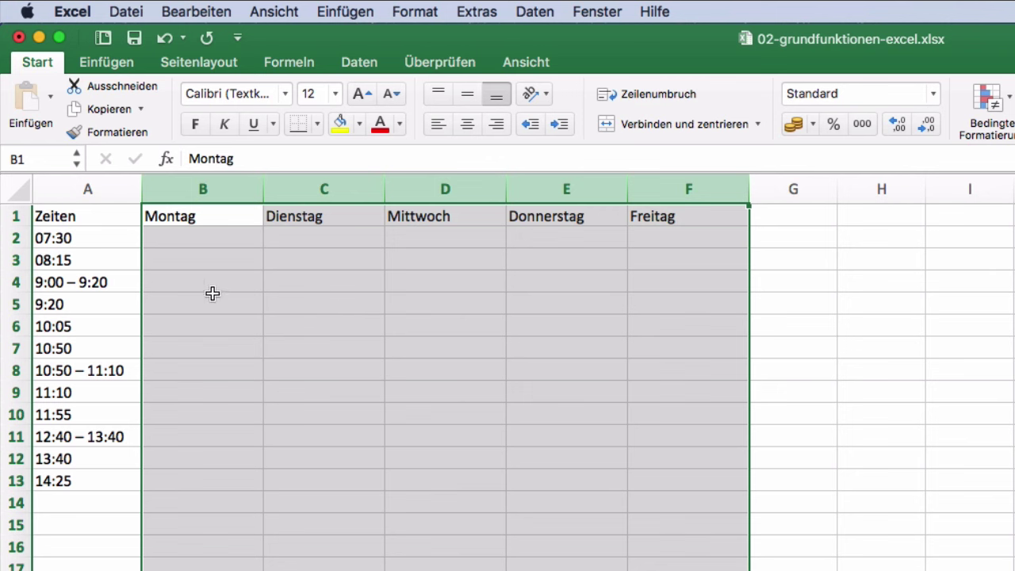
{"action": "left_click", "coordinate": [177, 261]}
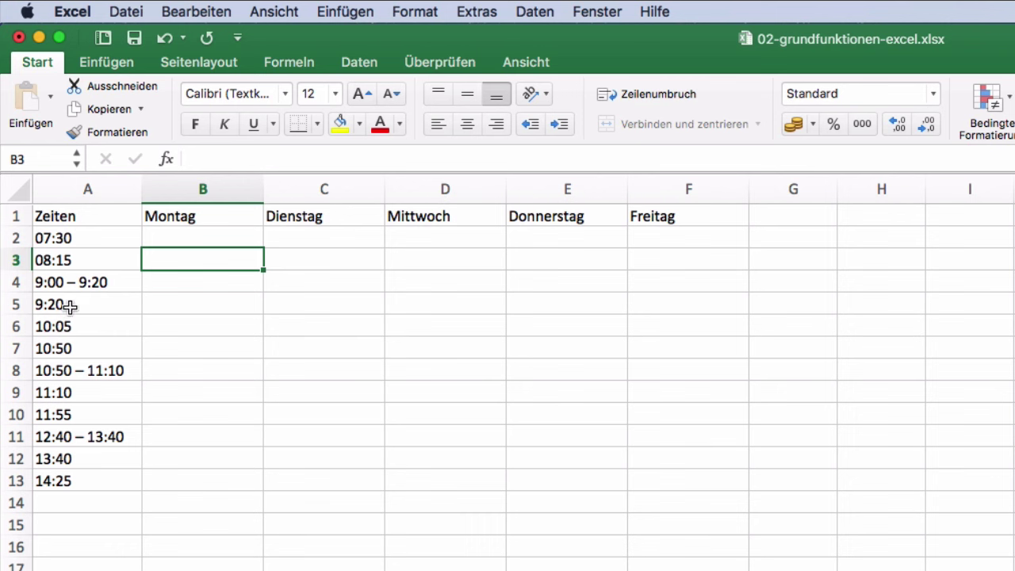
Set rows 1 to 13 to a height of 25 pixels.
{"action": "left_click", "coordinate": [16, 216]}
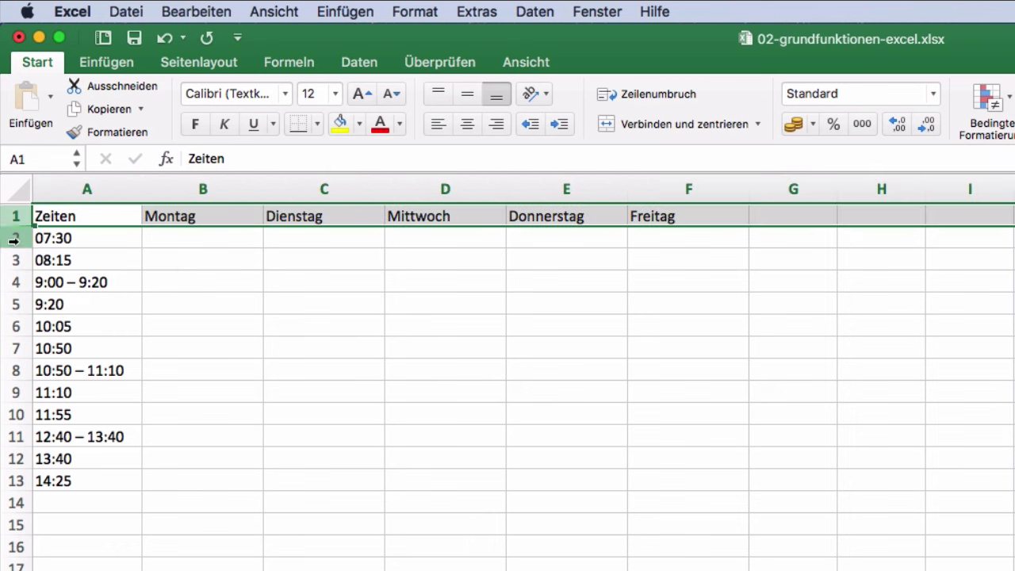
{"action": "mouse_move", "coordinate": [16, 215]}
{"action": "left_mouse_down"}
{"action": "mouse_move", "coordinate": [11, 481]}
{"action": "mouse_move", "coordinate": [17, 447]}
{"action": "mouse_move", "coordinate": [16, 458]}
{"action": "left_mouse_up"}
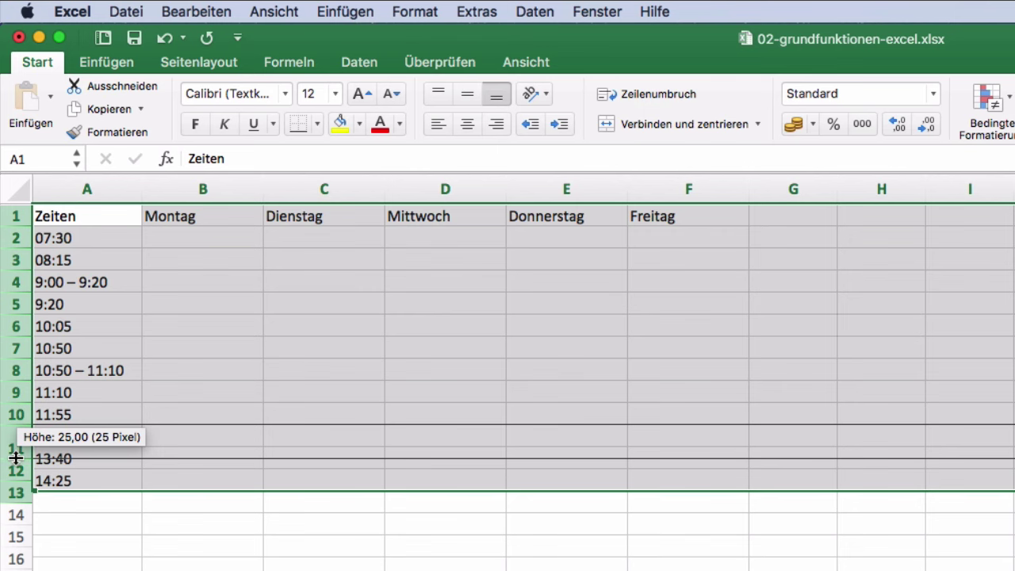
{"action": "left_click_drag", "start_coordinate": [16, 459], "coordinate": [16, 459]}
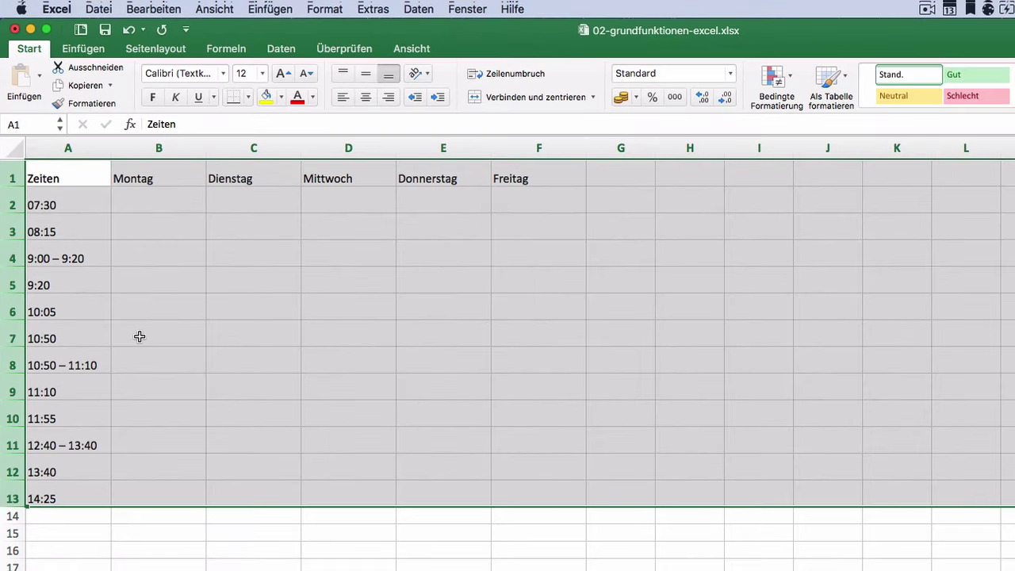
{"action": "left_click", "coordinate": [139, 337]}
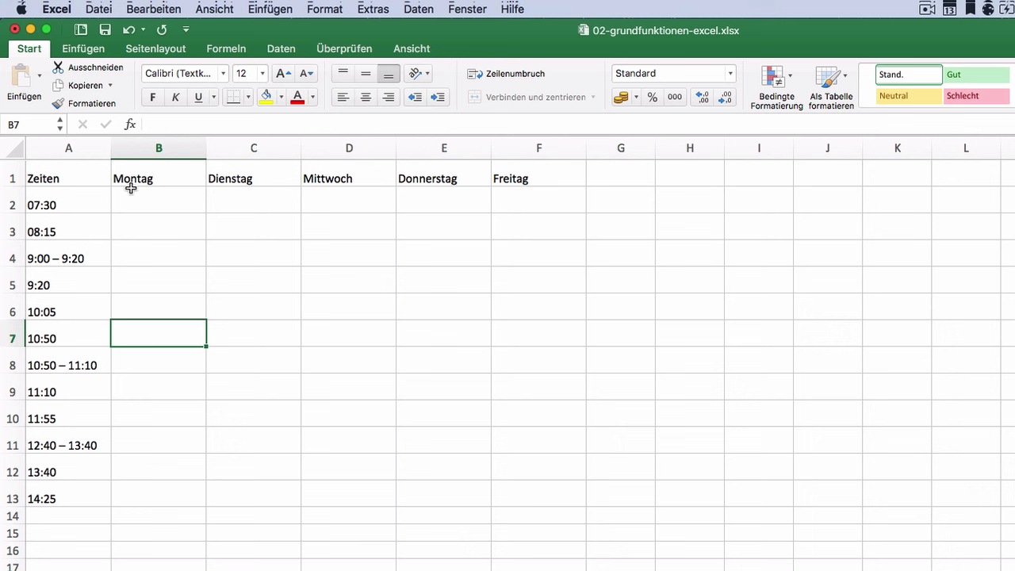
Vertically centre the contents of rows 1 to 13 with Align Middle.
{"action": "left_click", "coordinate": [18, 178]}
{"action": "left_click_drag", "start_coordinate": [23, 177], "coordinate": [19, 498]}
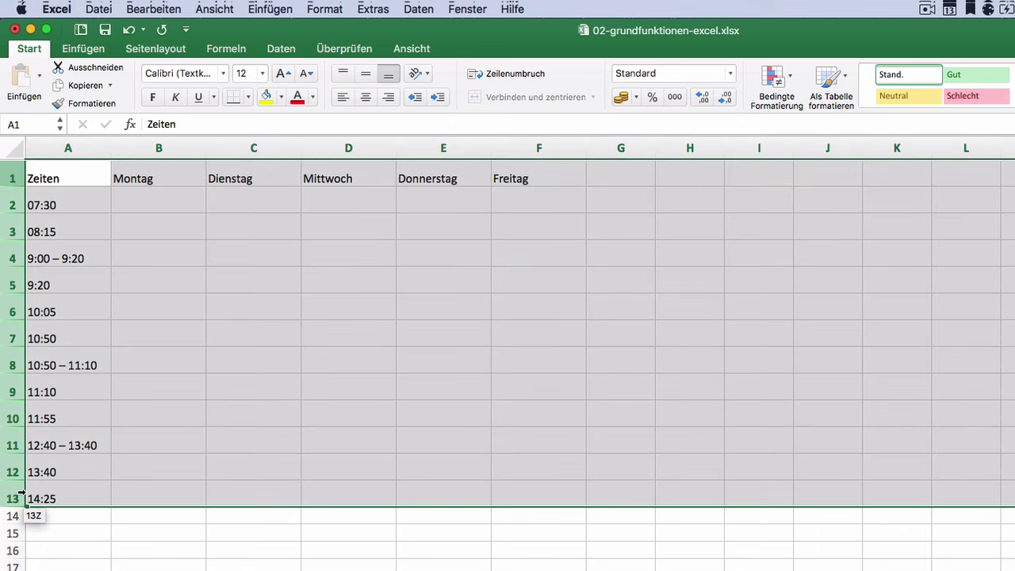
{"action": "left_click", "coordinate": [367, 77]}
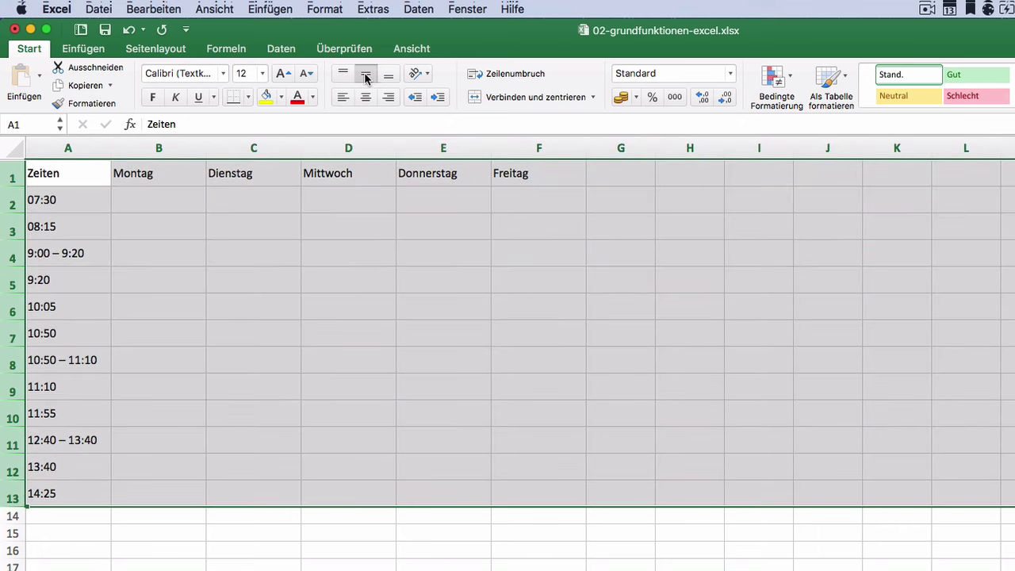
{"action": "left_click", "coordinate": [164, 230]}
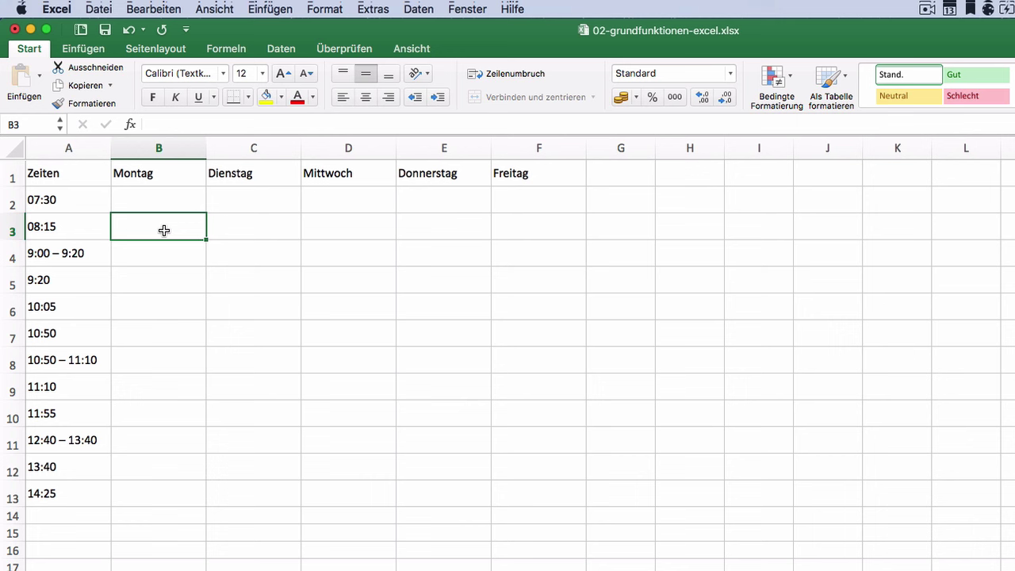
Merge cells B11 to F11 beside the 12:40 – 13:40 slot.
{"action": "left_click", "coordinate": [160, 203]}
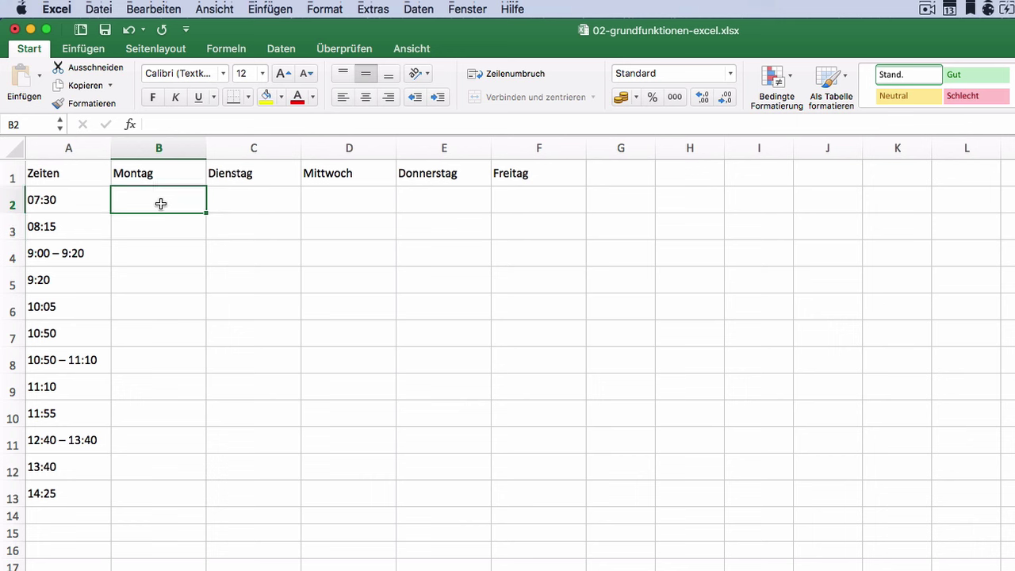
{"action": "left_click", "coordinate": [129, 440]}
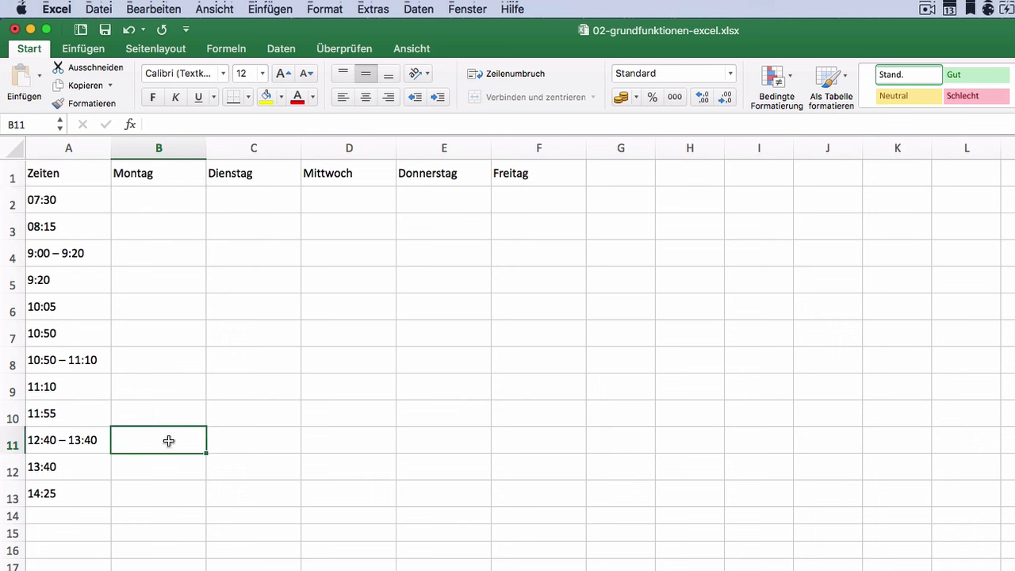
{"action": "left_click_drag", "start_coordinate": [150, 442], "coordinate": [530, 438]}
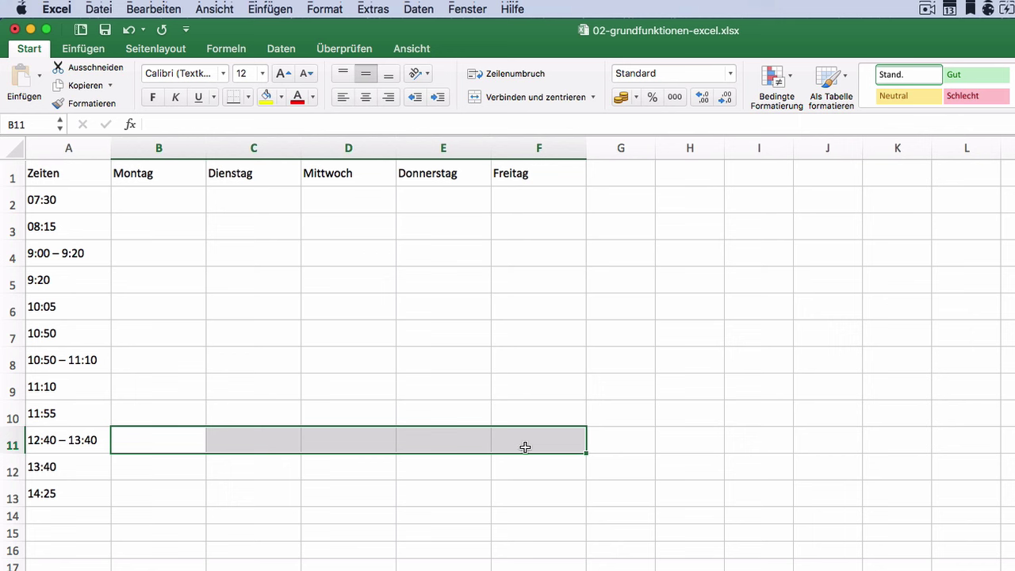
{"action": "left_click", "coordinate": [595, 98]}
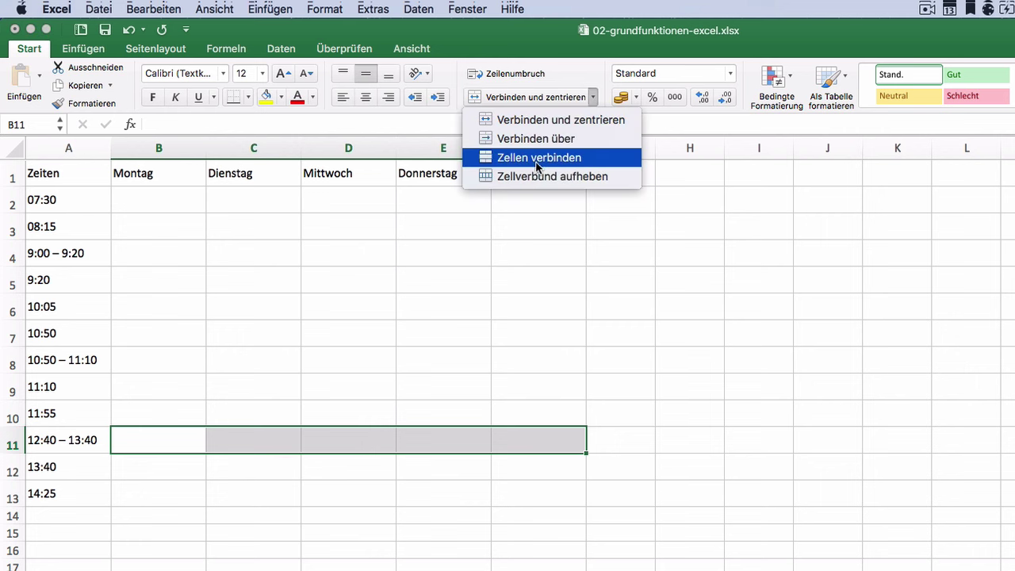
{"action": "left_click", "coordinate": [589, 164]}
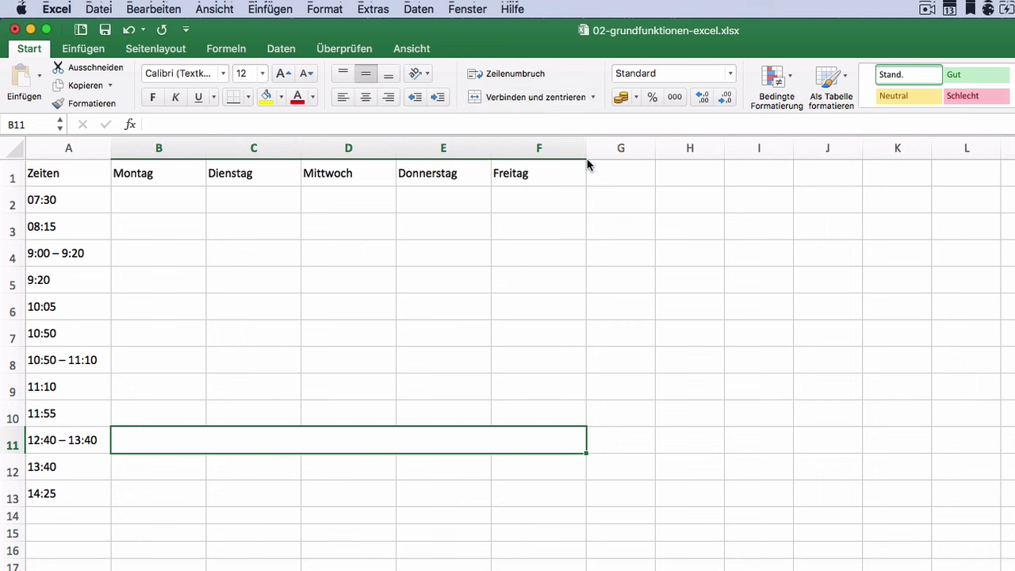
Type Mittagspause into the merged lunch cell and centre it.
{"action": "double_click", "coordinate": [345, 441]}
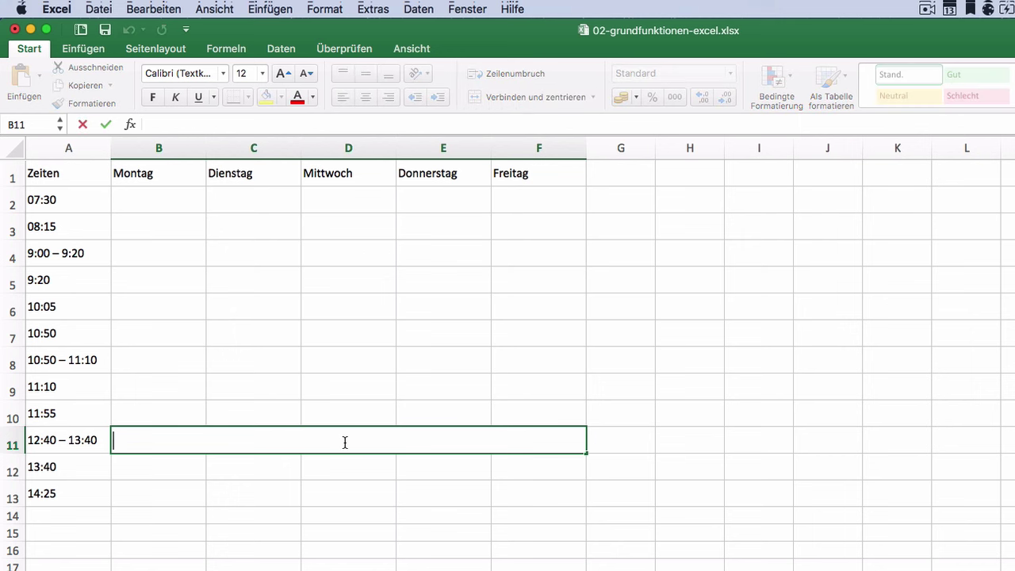
{"action": "type", "text": "Mii"}
{"action": "type", "text": "tags"}
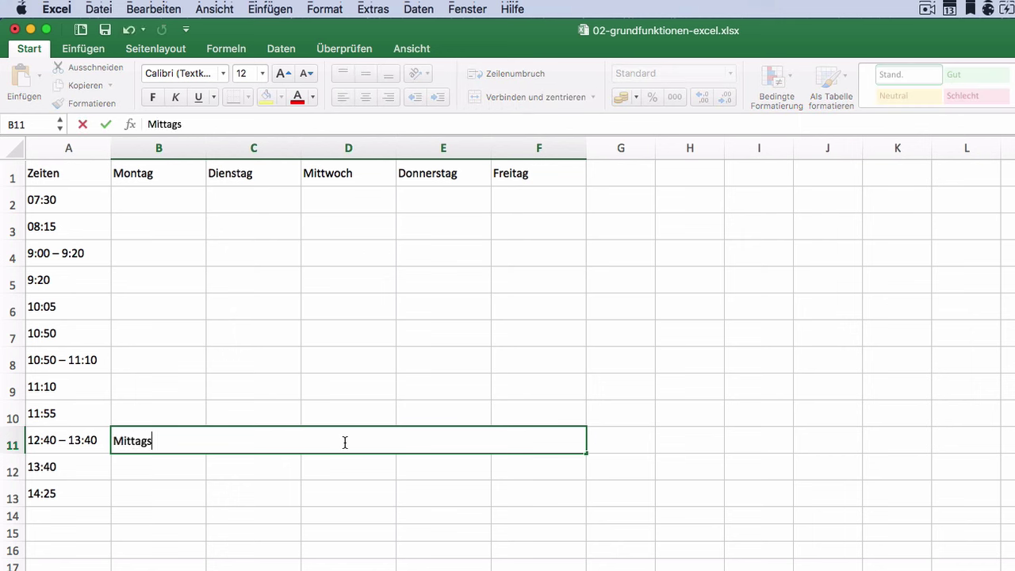
{"action": "type", "text": "pause"}
{"action": "left_click", "coordinate": [333, 471]}
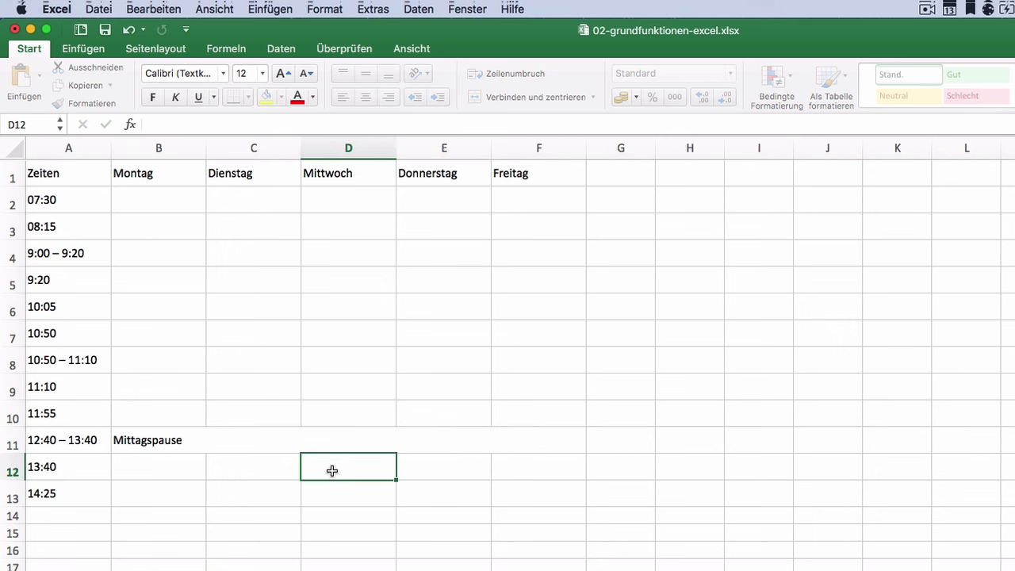
{"action": "left_click", "coordinate": [243, 437]}
{"action": "left_click", "coordinate": [365, 98]}
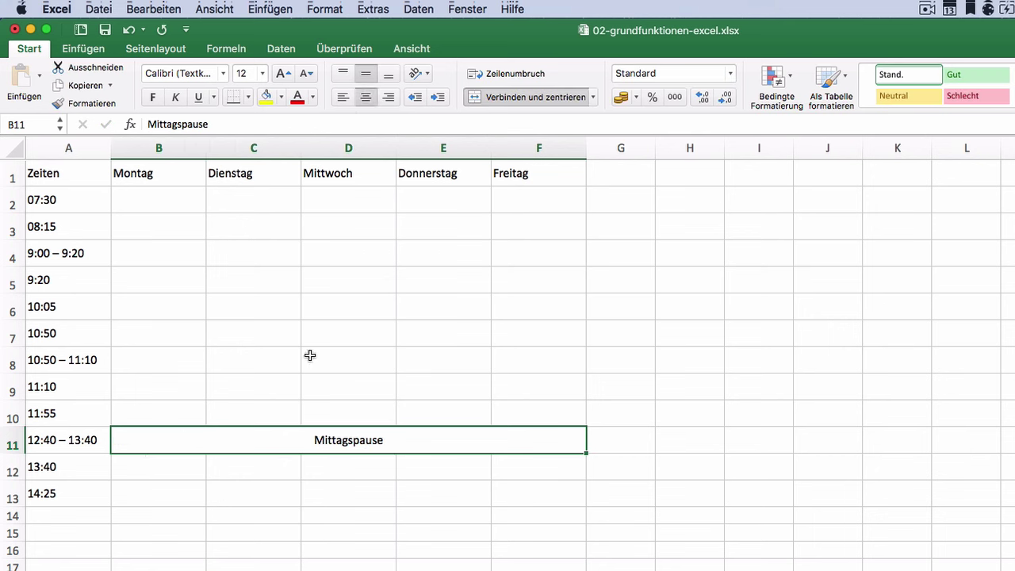
{"action": "left_click", "coordinate": [337, 382]}
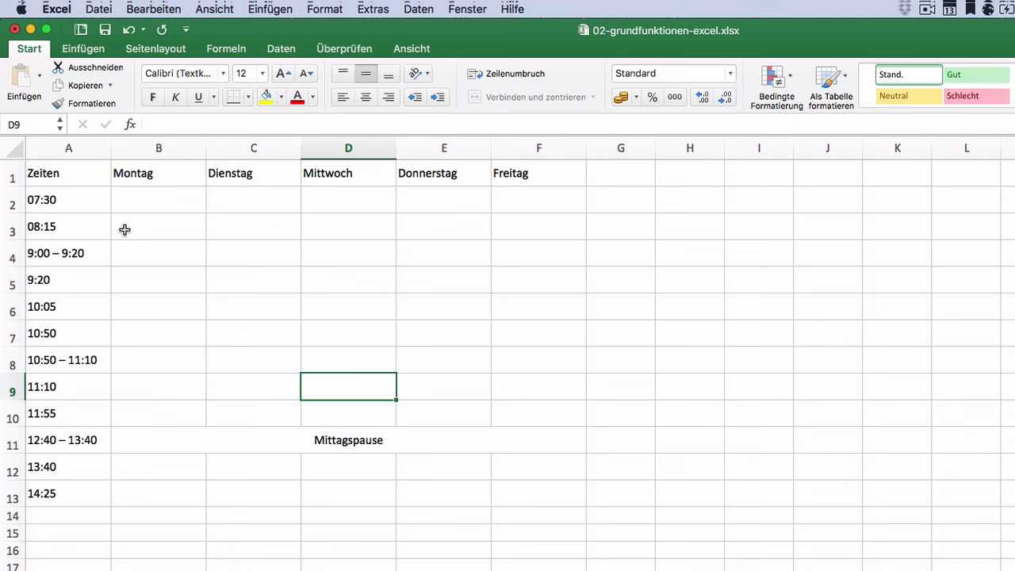
Make the headers in A1:F1 and the times in A2:A13 bold.
{"action": "left_click_drag", "start_coordinate": [66, 173], "coordinate": [516, 170]}
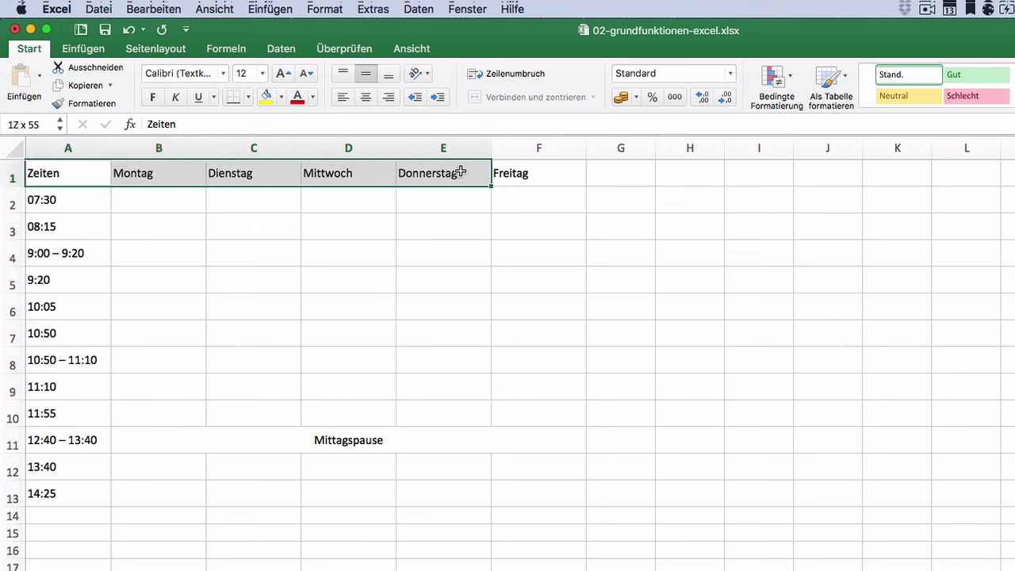
{"action": "left_click", "coordinate": [155, 95]}
{"action": "left_click_drag", "start_coordinate": [70, 200], "coordinate": [63, 495]}
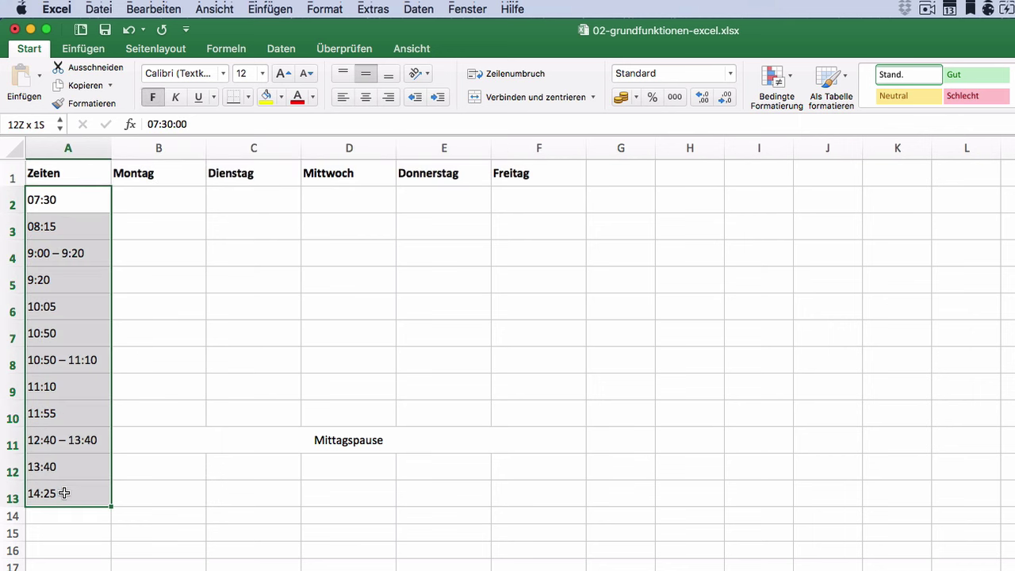
{"action": "left_click", "coordinate": [155, 97]}
{"action": "left_click", "coordinate": [145, 205]}
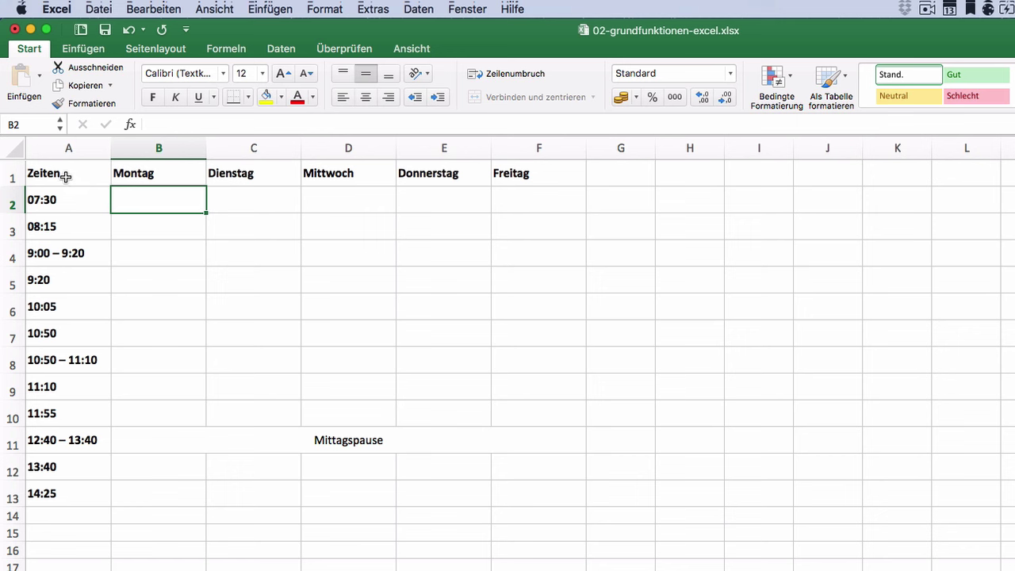
{"action": "left_click_drag", "start_coordinate": [66, 175], "coordinate": [543, 179]}
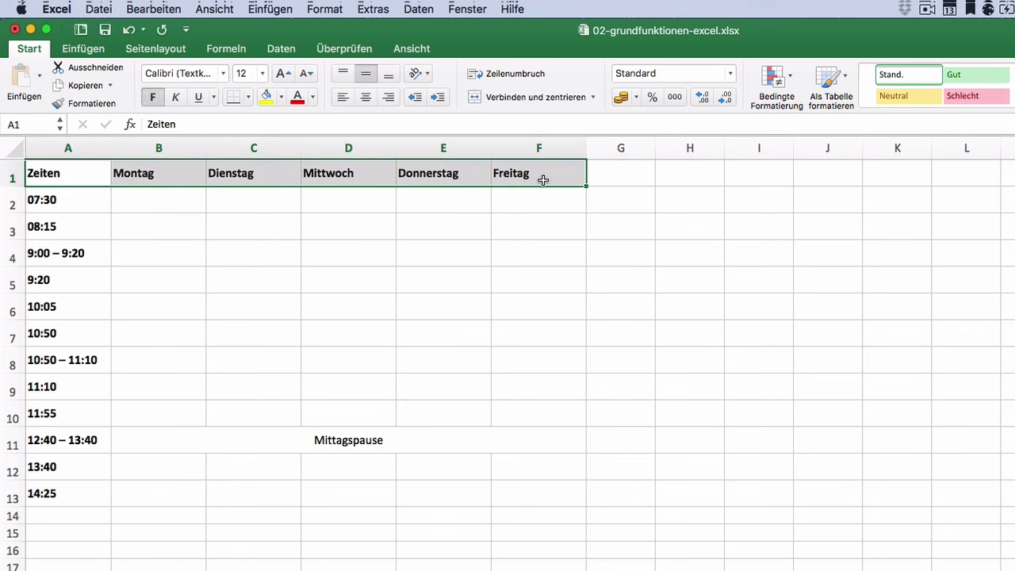
Fill the header row A1:F1 and the times A2:A13 with light green.
{"action": "left_click", "coordinate": [281, 97]}
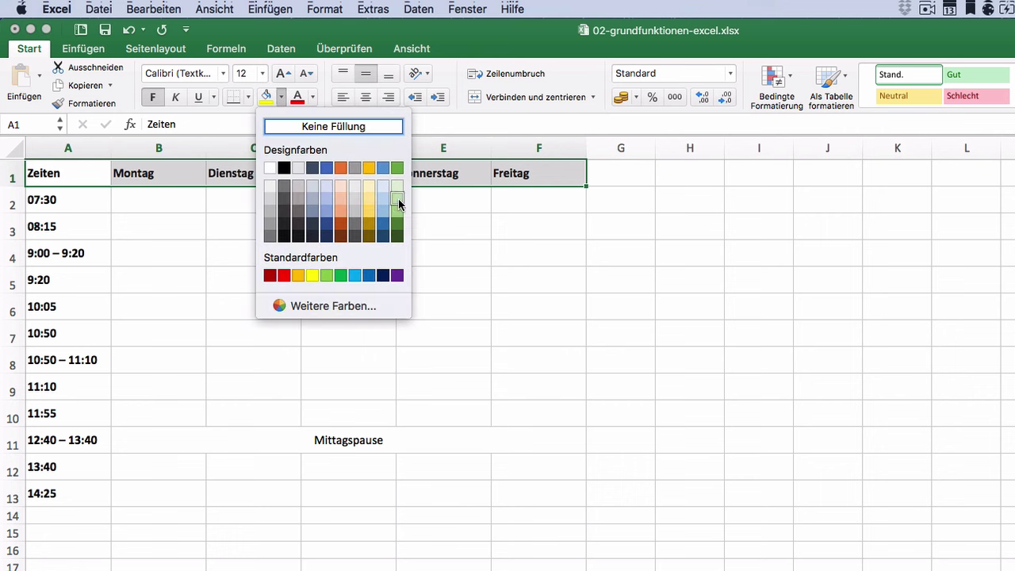
{"action": "left_click", "coordinate": [398, 196]}
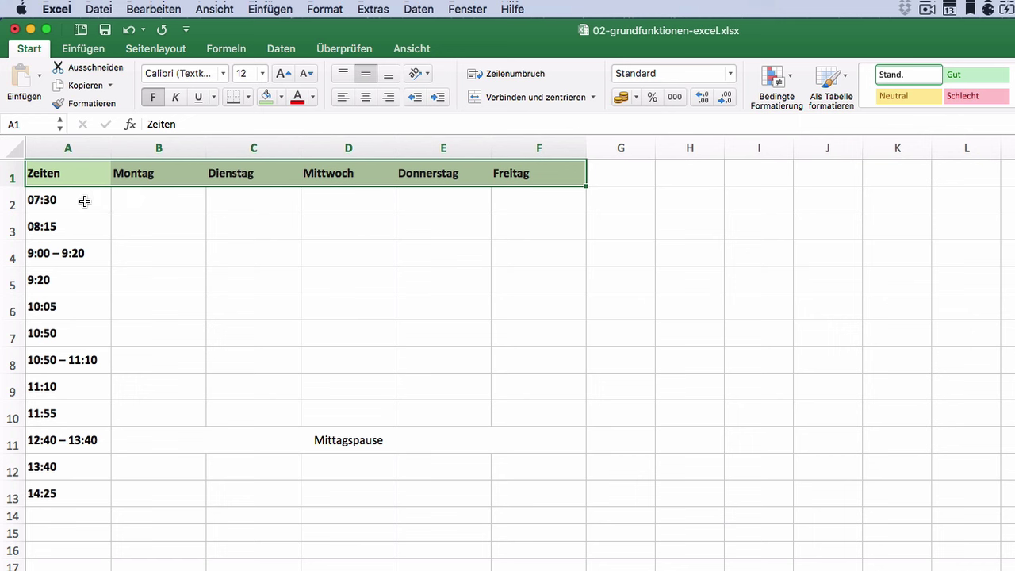
{"action": "mouse_move", "coordinate": [82, 199]}
{"action": "left_mouse_down"}
{"action": "mouse_move", "coordinate": [76, 451]}
{"action": "mouse_move", "coordinate": [85, 500]}
{"action": "left_mouse_up"}
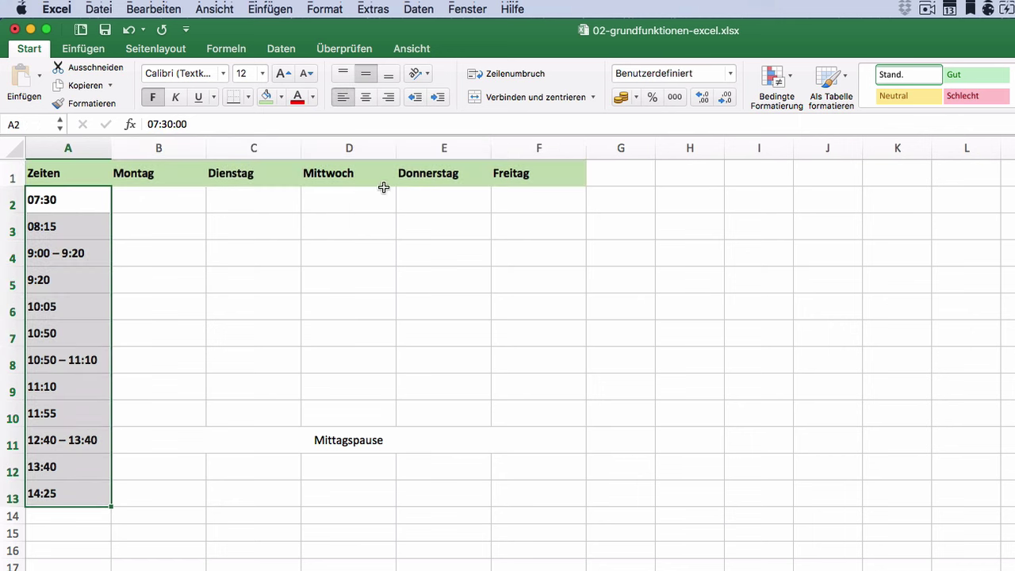
{"action": "left_click", "coordinate": [265, 97]}
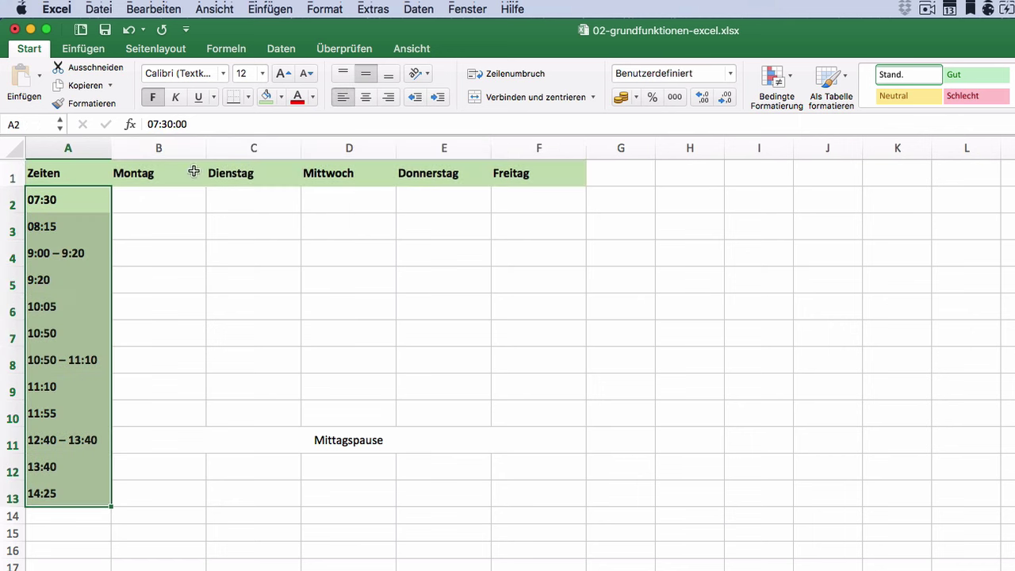
{"action": "left_click", "coordinate": [154, 255]}
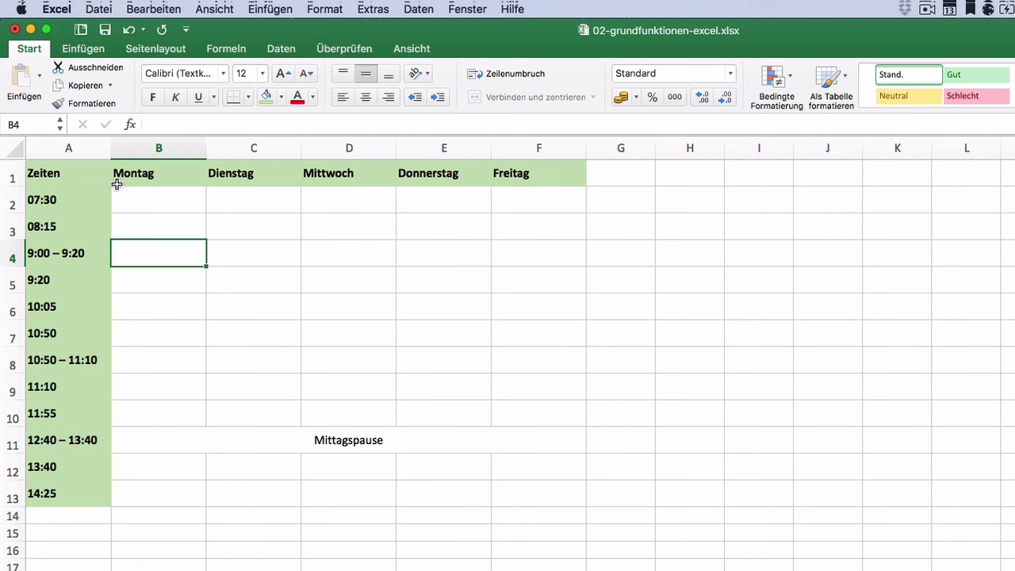
{"action": "mouse_move", "coordinate": [62, 169]}
{"action": "left_mouse_down"}
{"action": "mouse_move", "coordinate": [386, 447]}
{"action": "mouse_move", "coordinate": [527, 490]}
{"action": "left_mouse_up"}
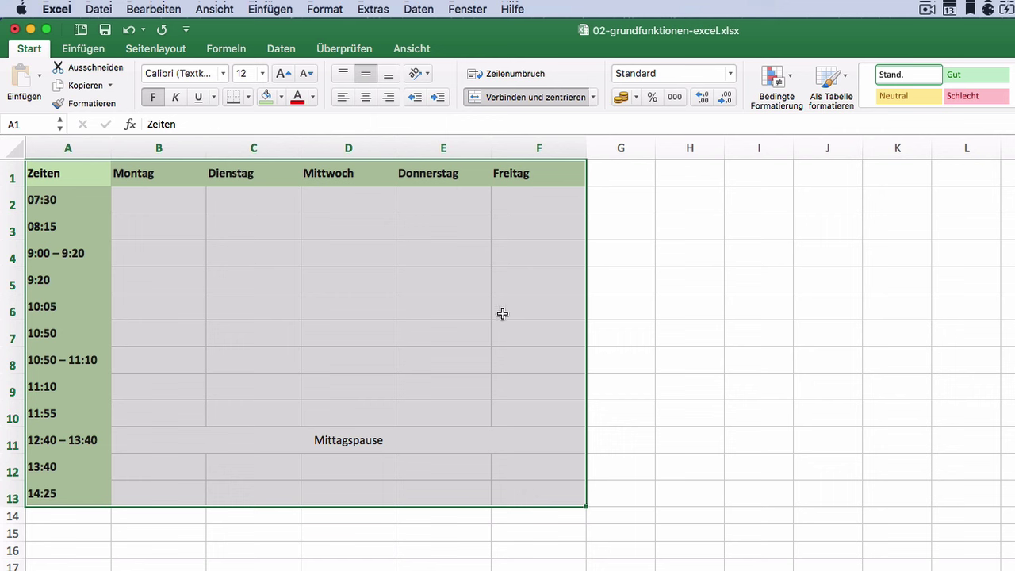
Apply Alle Rahmenlinien borders in grey to every cell of A1:F13.
{"action": "left_click", "coordinate": [248, 98]}
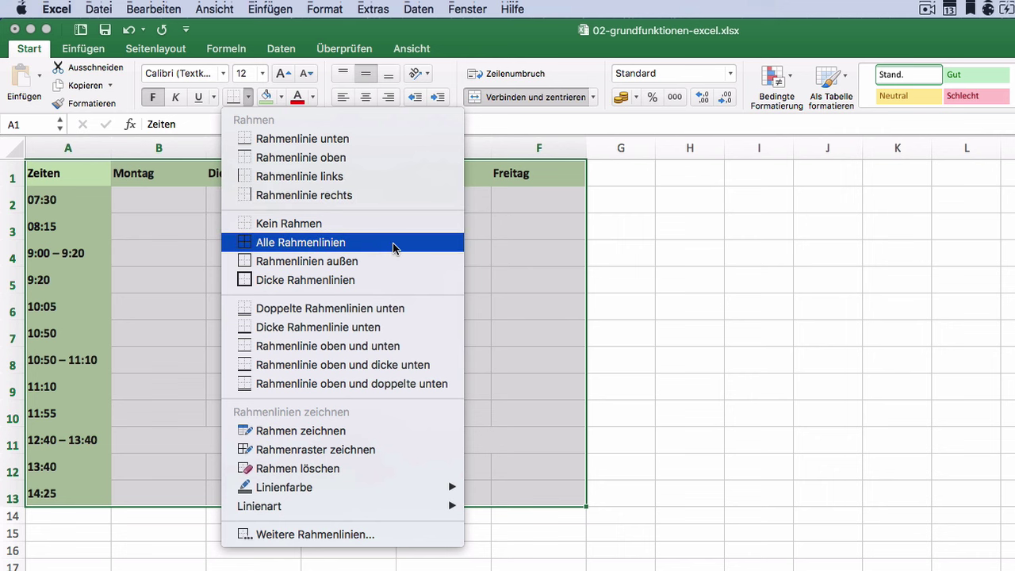
{"action": "left_click", "coordinate": [394, 248]}
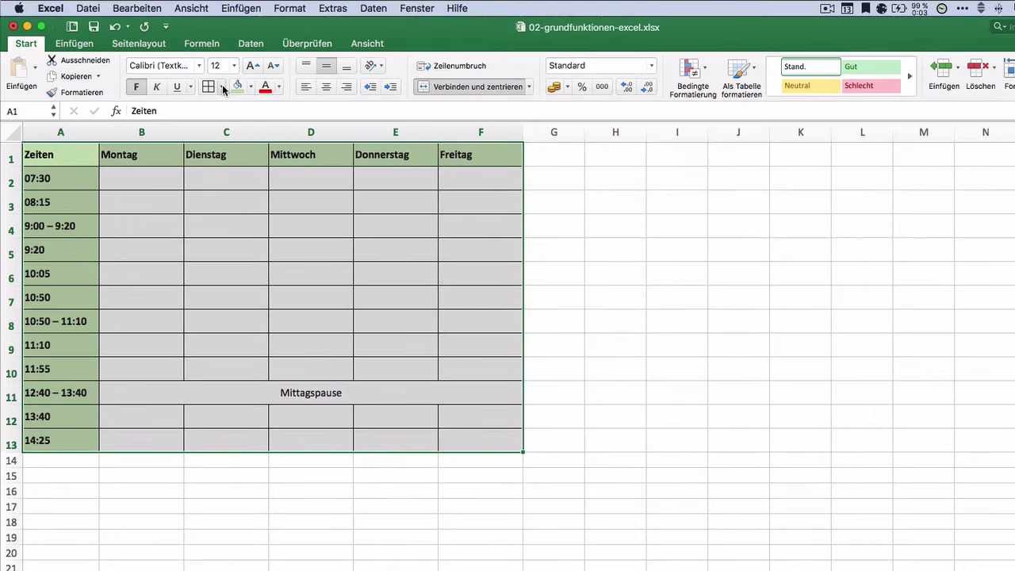
{"action": "left_click", "coordinate": [223, 87]}
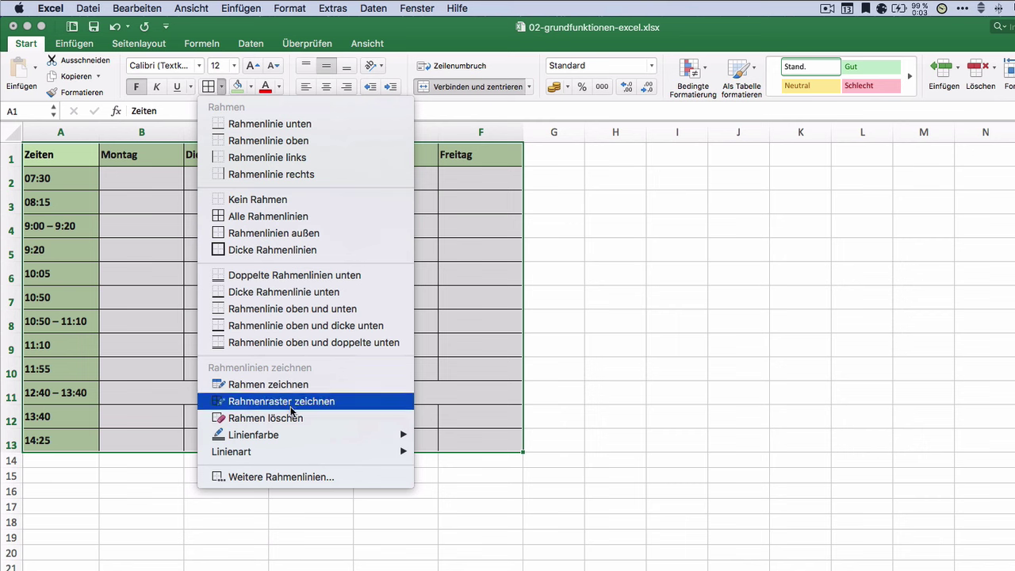
{"action": "mouse_move", "coordinate": [309, 438]}
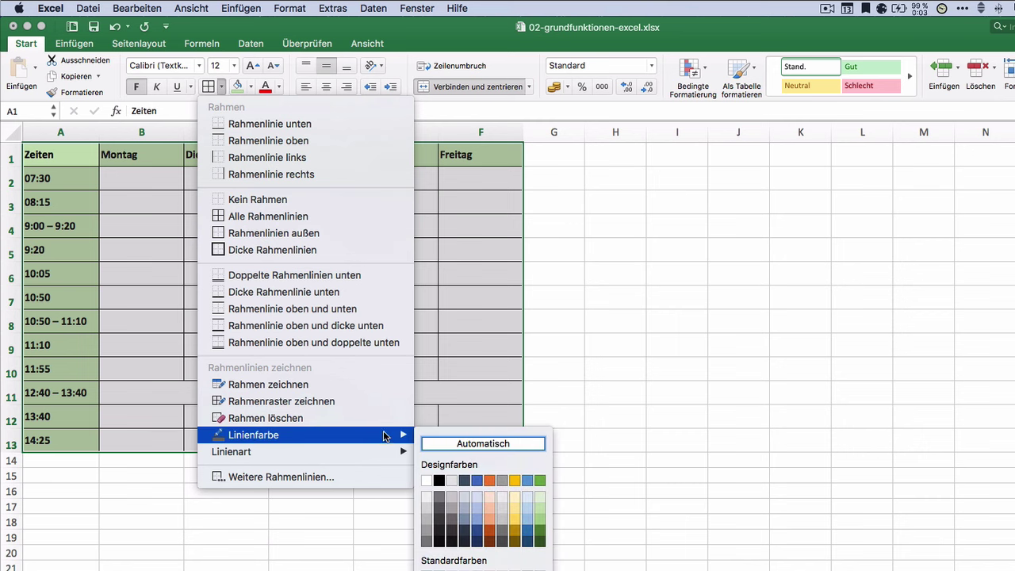
{"action": "left_click", "coordinate": [426, 526]}
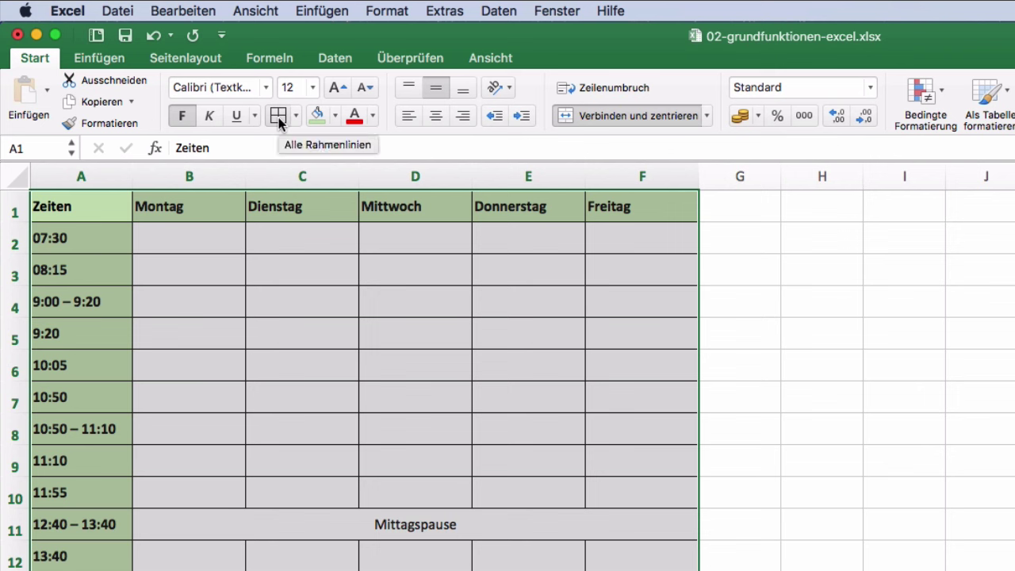
{"action": "left_click", "coordinate": [278, 118]}
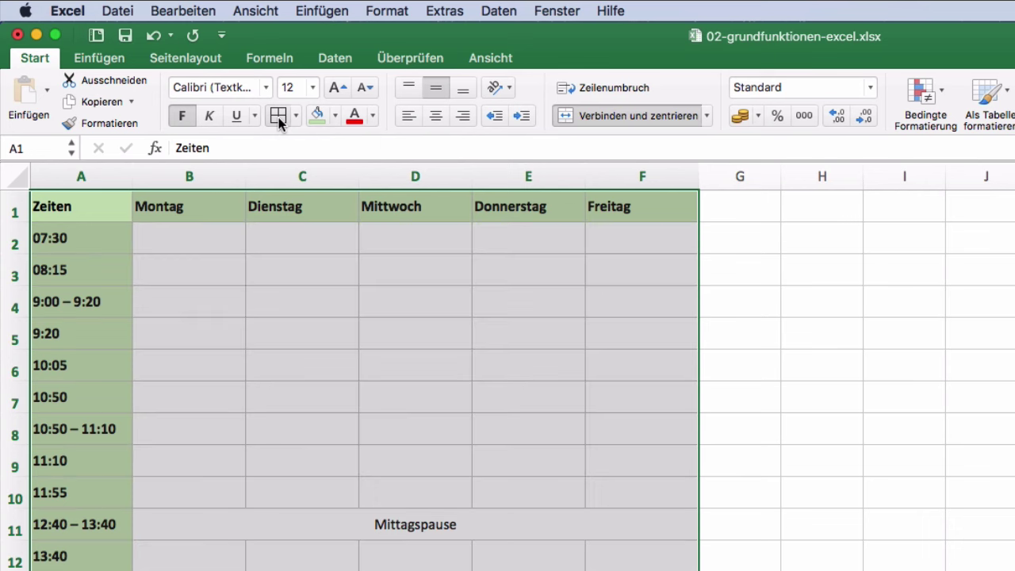
{"action": "left_click", "coordinate": [190, 295]}
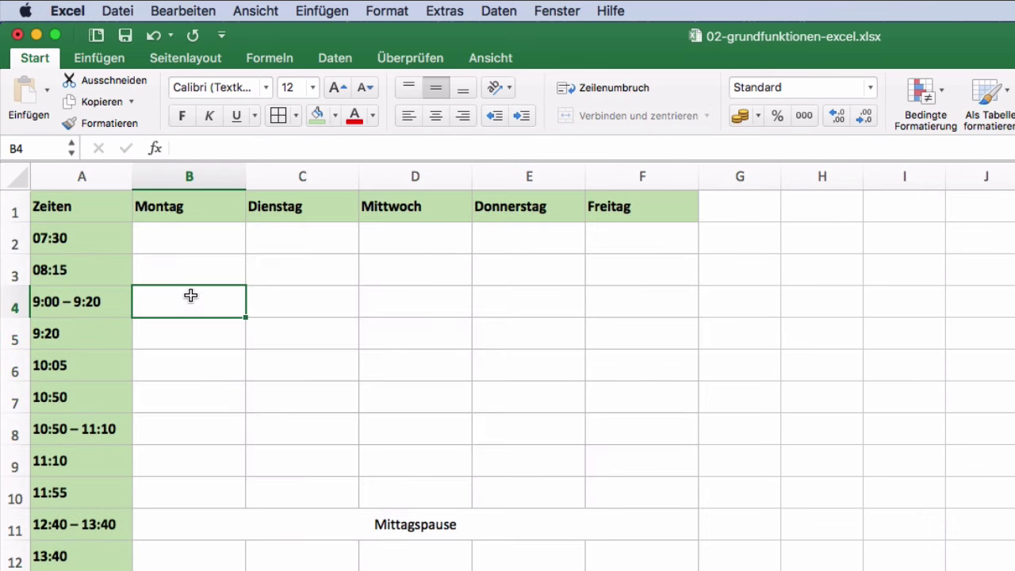
{"action": "left_click", "coordinate": [99, 210]}
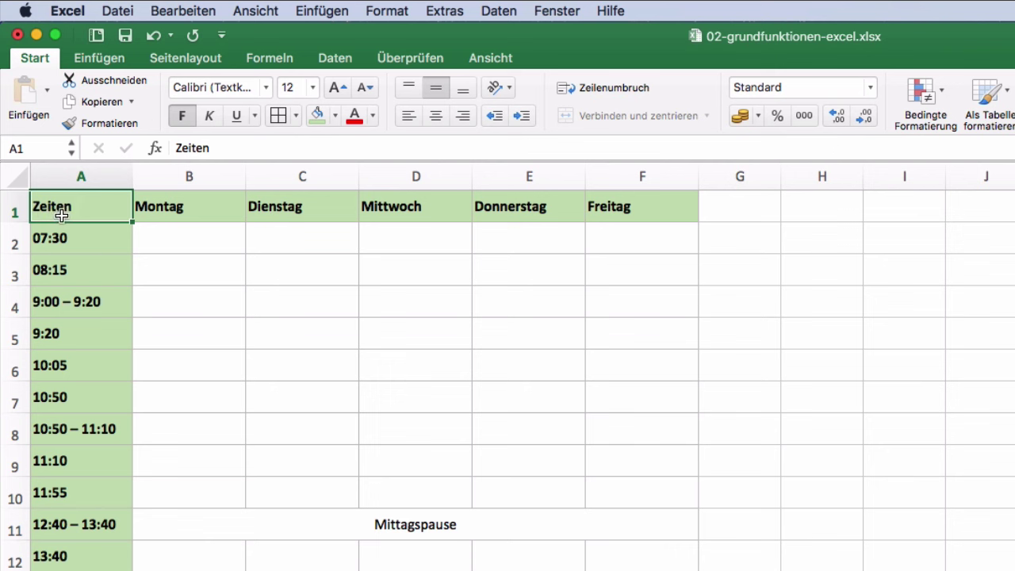
Insert an empty row above the timetable at row 1.
{"action": "left_click", "coordinate": [14, 207]}
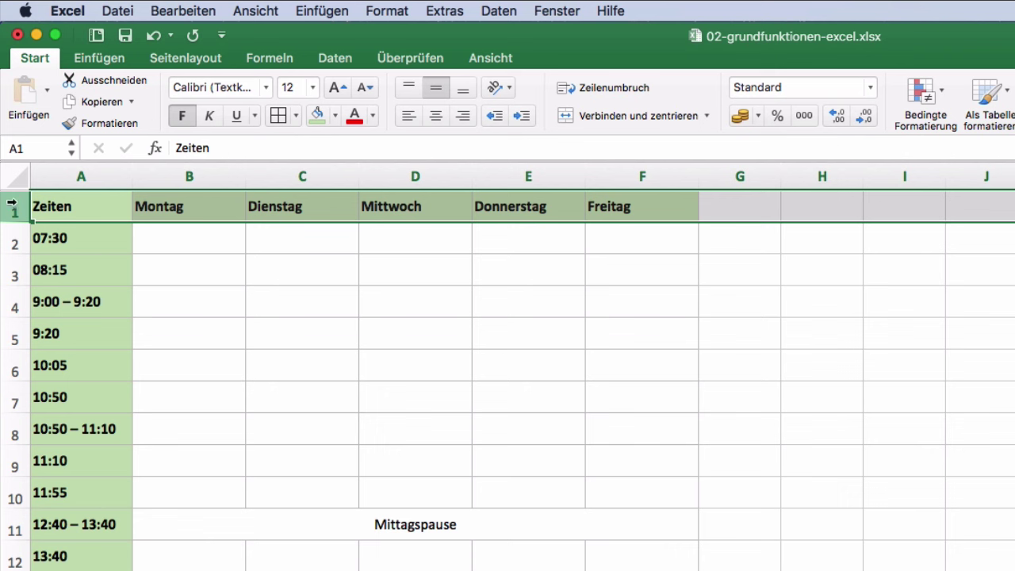
{"action": "right_click", "coordinate": [12, 203]}
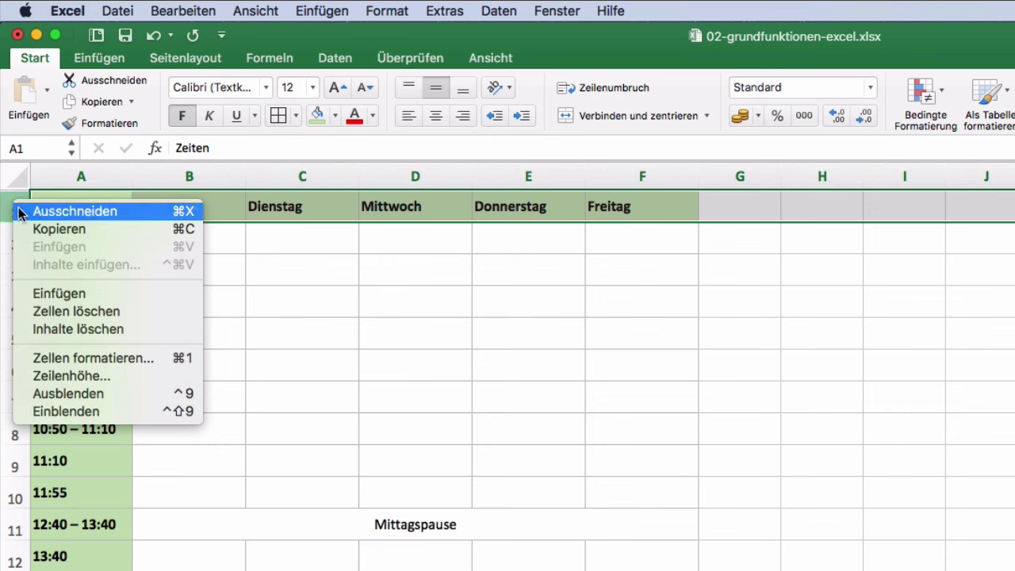
{"action": "left_click", "coordinate": [148, 295]}
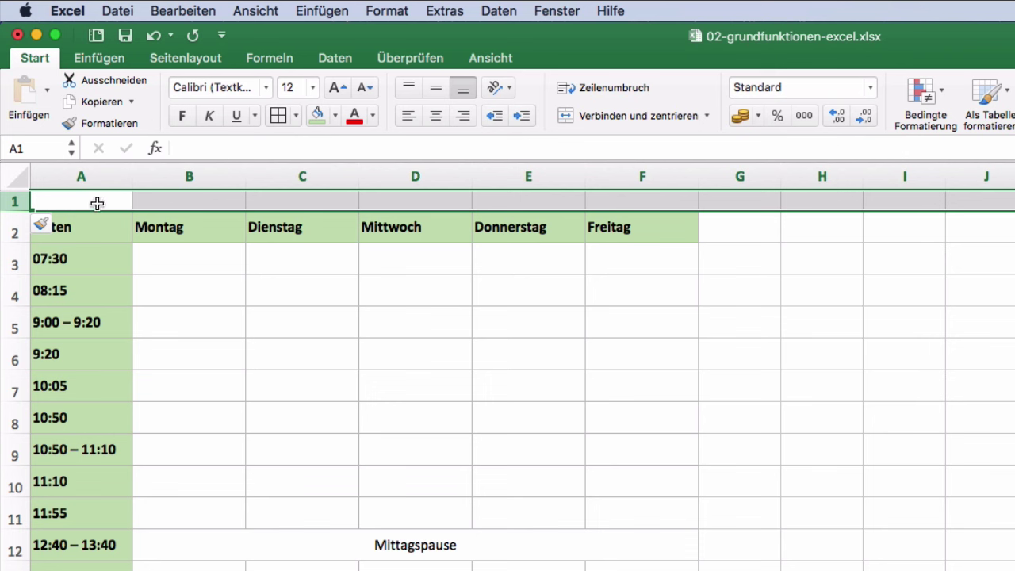
Enter the title 'Stundenplan 2016/2017' in the new cell A1.
{"action": "double_click", "coordinate": [97, 203]}
{"action": "type", "text": "Stunde"}
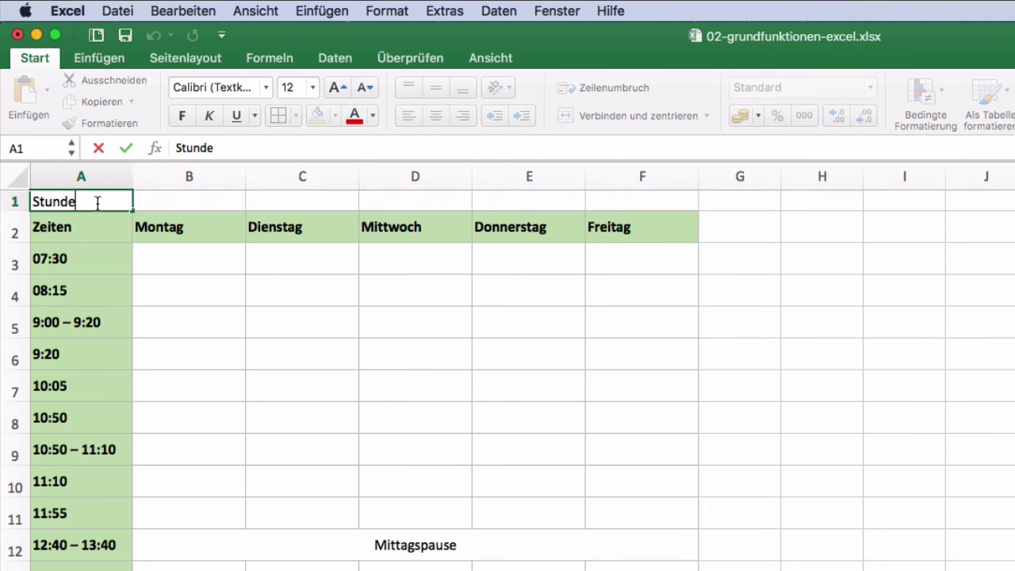
{"action": "type", "text": "nplan 20"}
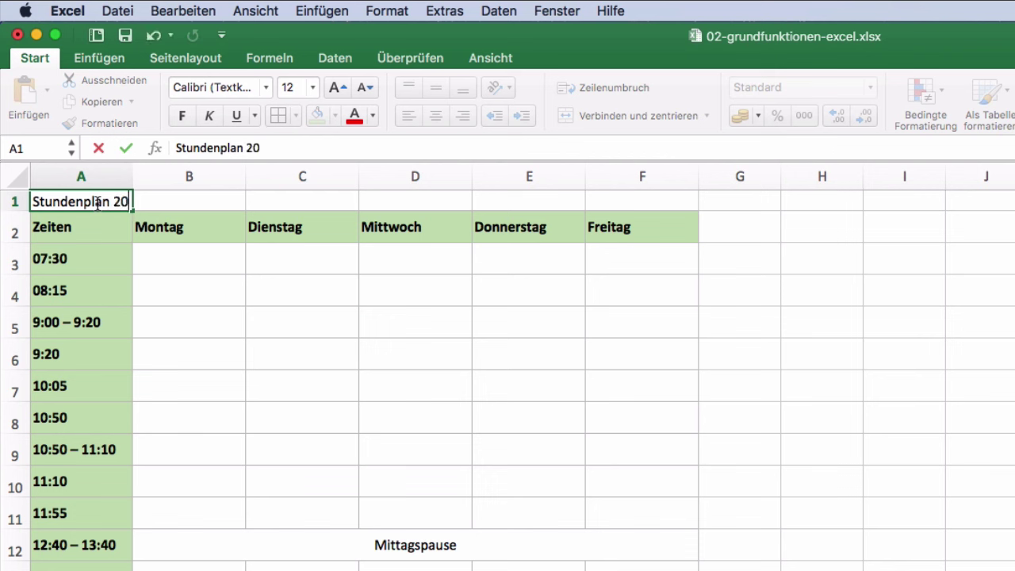
{"action": "type", "text": "17"}
{"action": "key", "text": "BackSpace"}
{"action": "type", "text": "2017"}
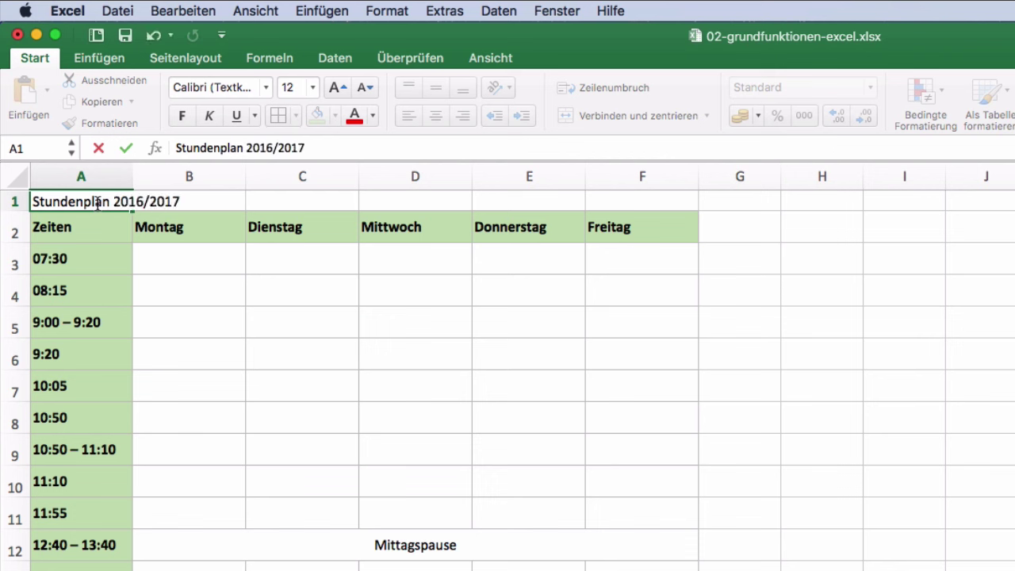
{"action": "key", "text": "Return"}
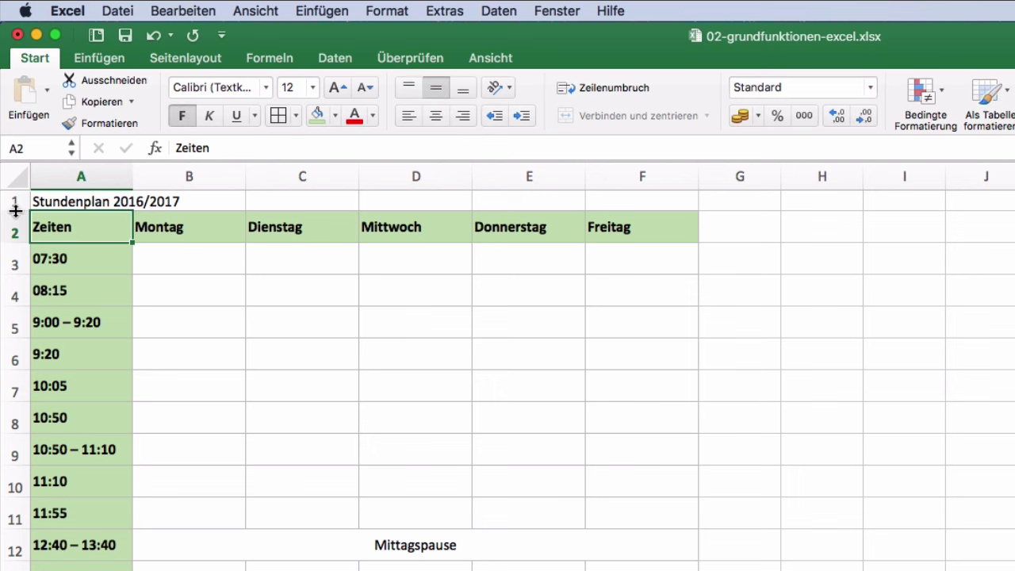
Heighten row 1 and make the A1 title bold, size 18, vertically centred.
{"action": "left_click_drag", "start_coordinate": [15, 211], "coordinate": [15, 233]}
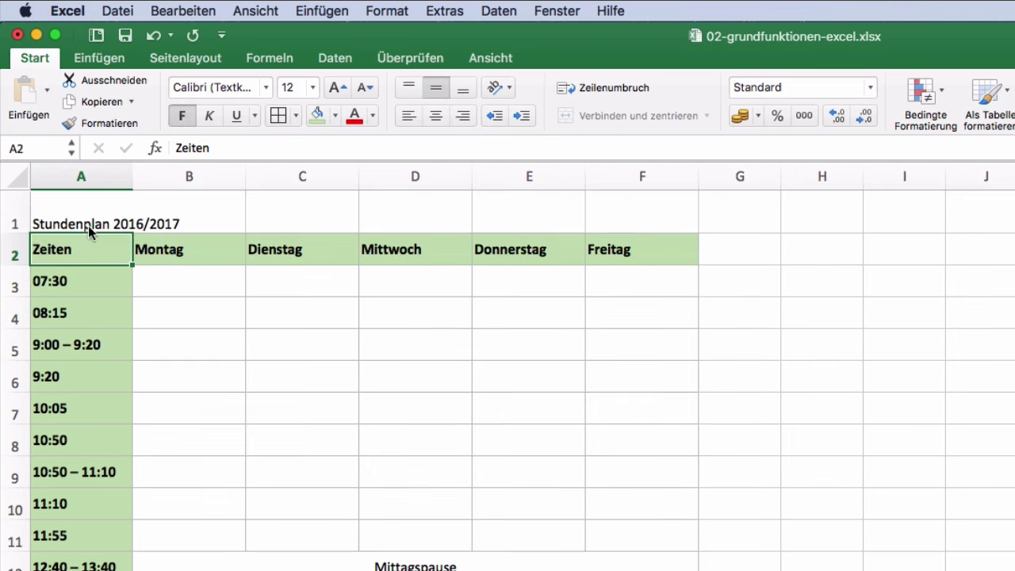
{"action": "left_click", "coordinate": [47, 208]}
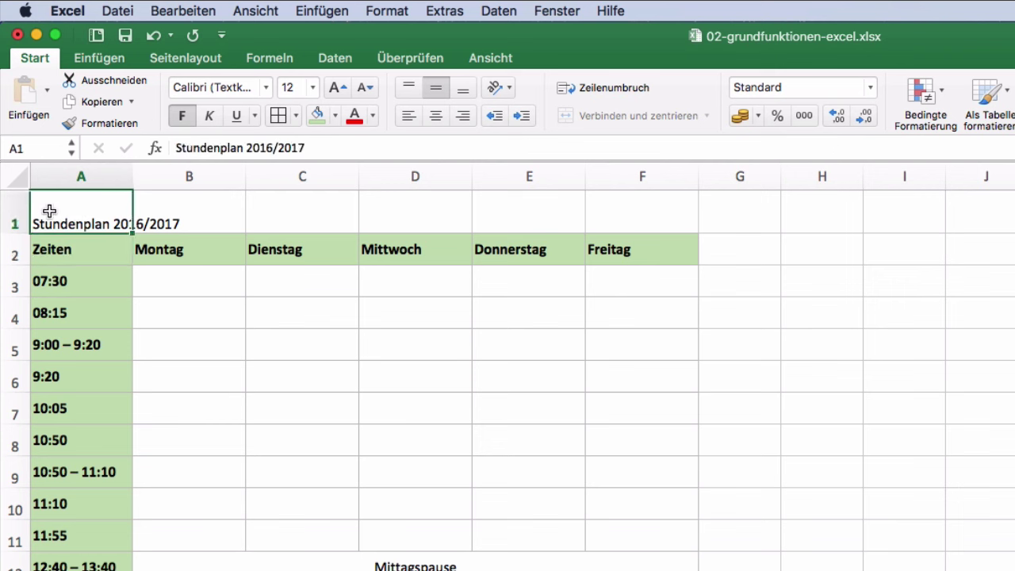
{"action": "left_click", "coordinate": [435, 89]}
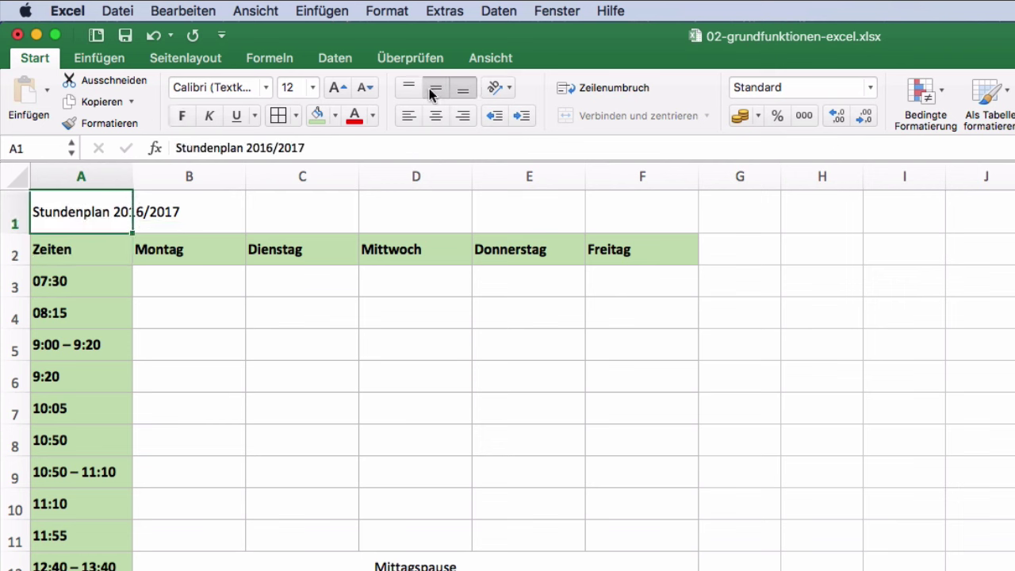
{"action": "left_click", "coordinate": [182, 116]}
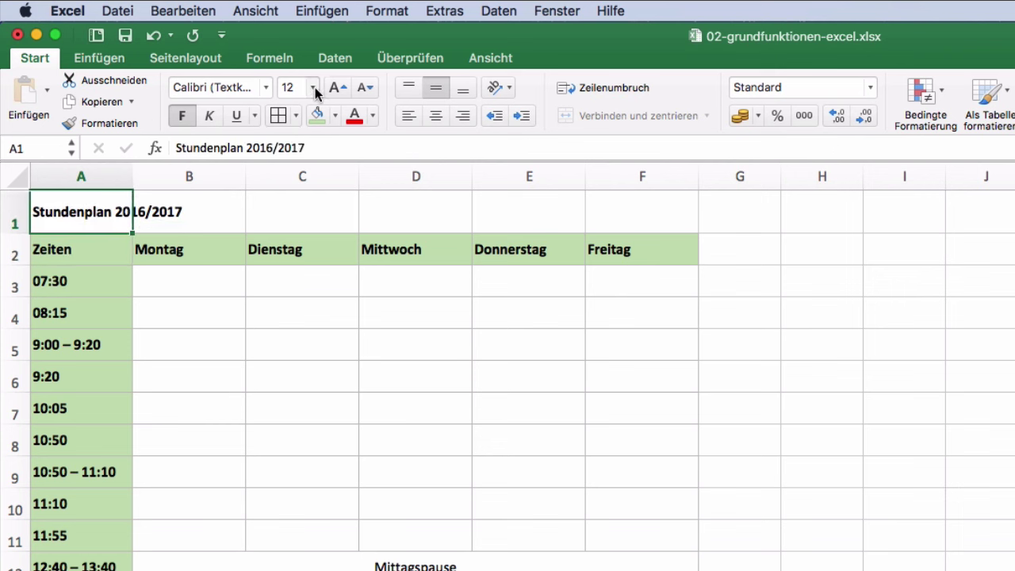
{"action": "left_click", "coordinate": [313, 87]}
{"action": "left_click", "coordinate": [304, 253]}
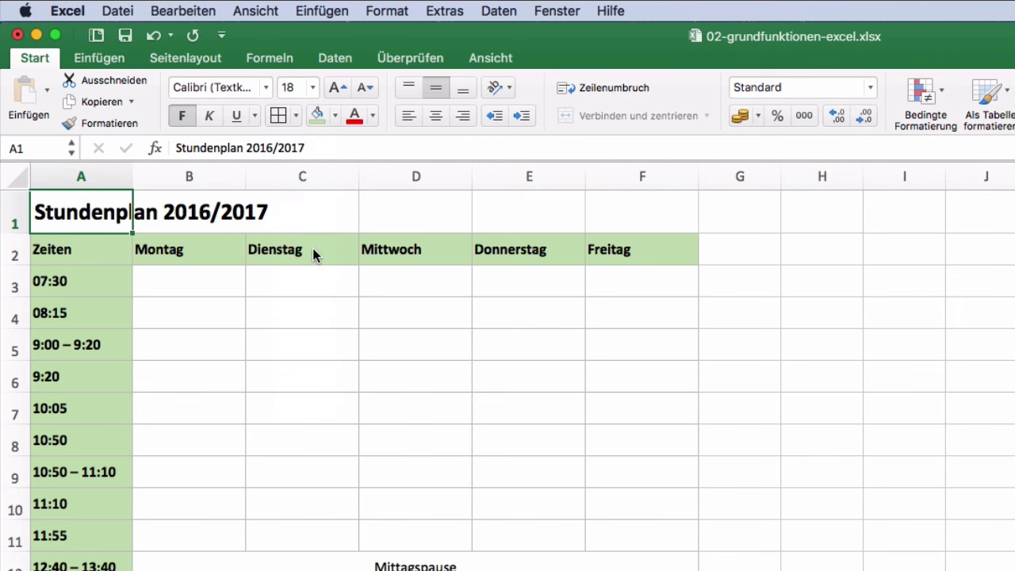
{"action": "left_click", "coordinate": [322, 288]}
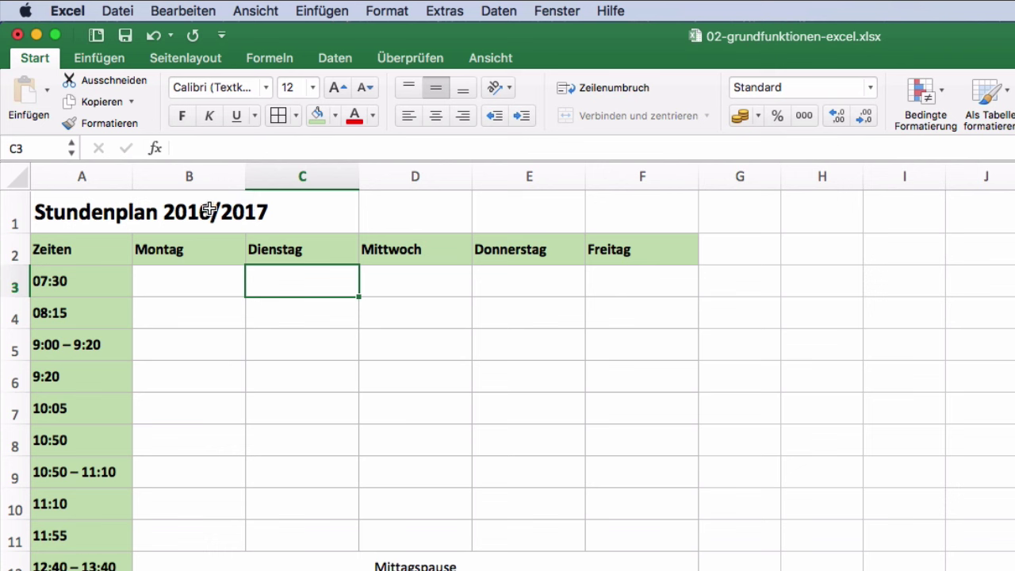
{"action": "left_click", "coordinate": [208, 209]}
{"action": "type", "text": "test"}
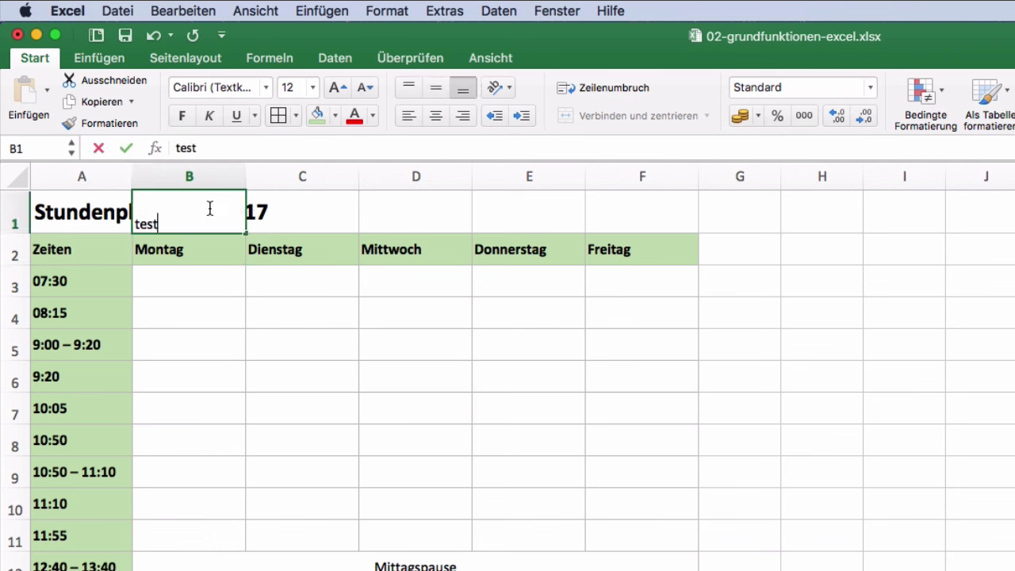
{"action": "key", "text": "Return"}
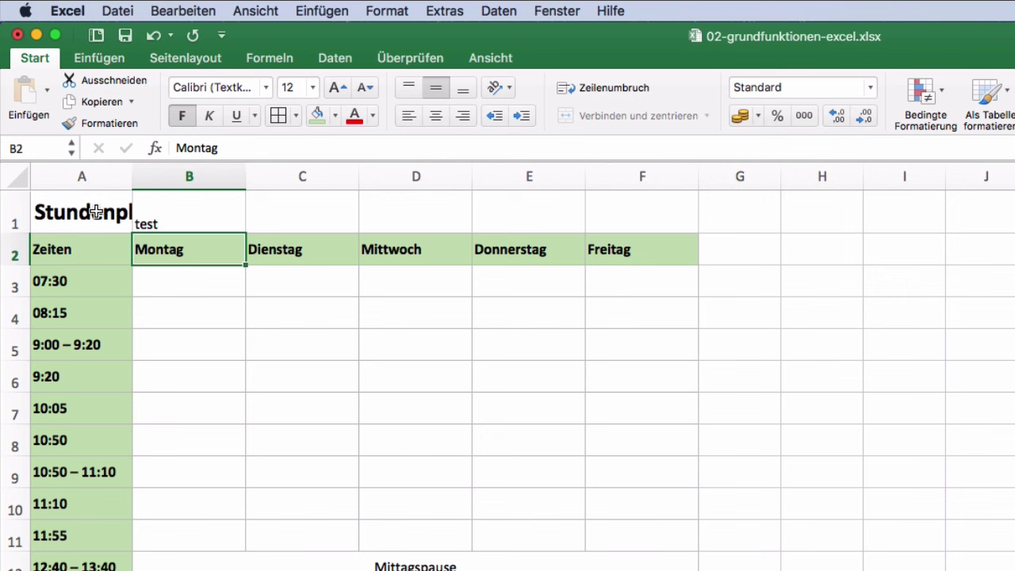
{"action": "left_click", "coordinate": [169, 212]}
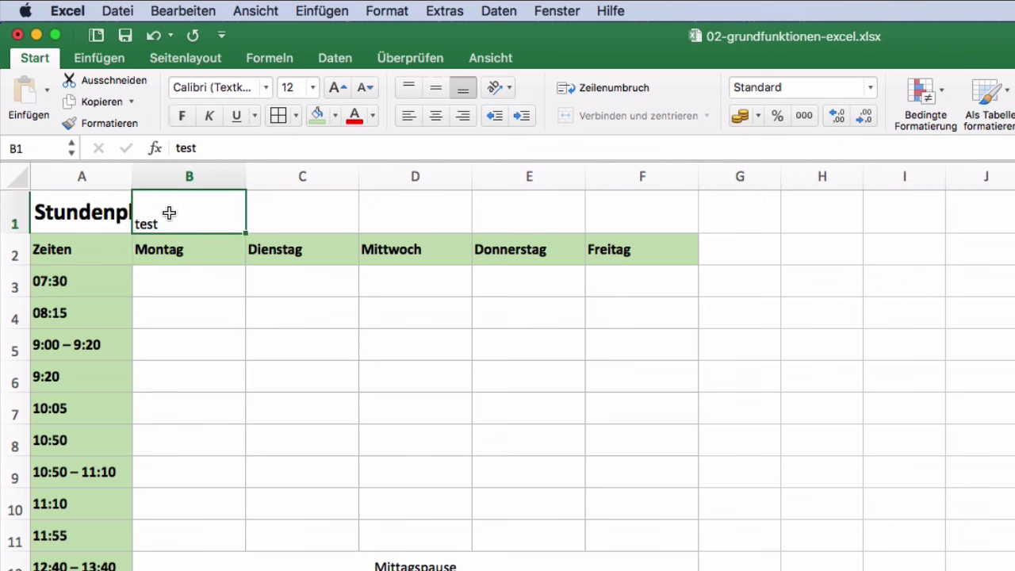
{"action": "key", "text": "Delete"}
{"action": "key", "text": "Return"}
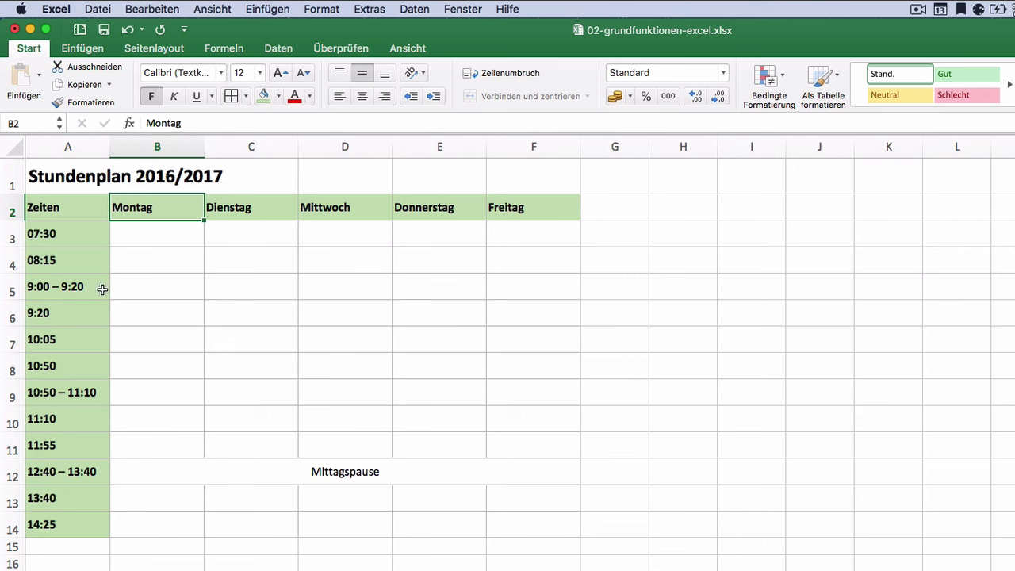
Select the 07:30 cell A3 and open its Zellen formatieren dialog via Format > Zellen….
{"action": "left_click", "coordinate": [59, 237]}
{"action": "left_click", "coordinate": [70, 261]}
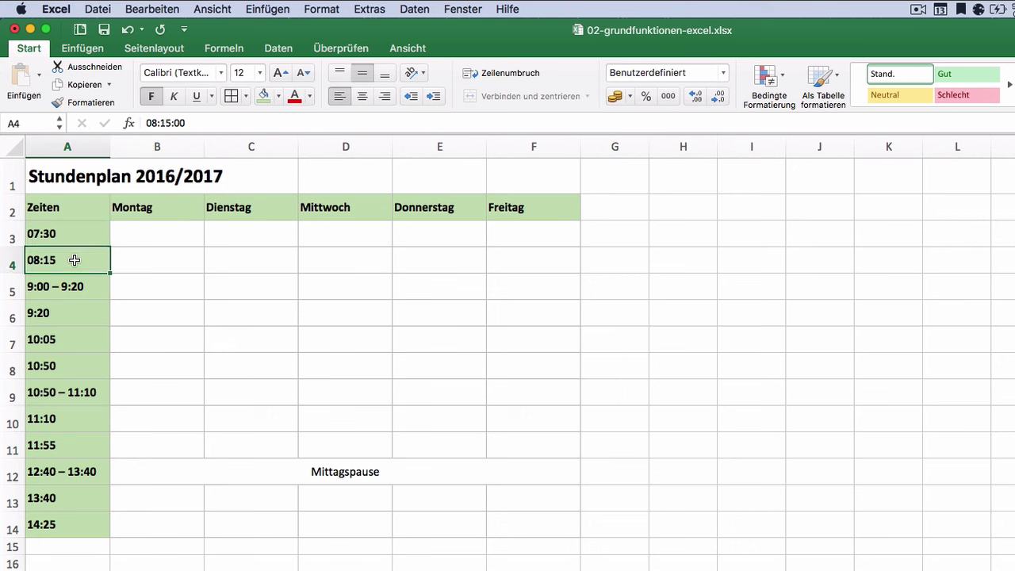
{"action": "left_click", "coordinate": [67, 238]}
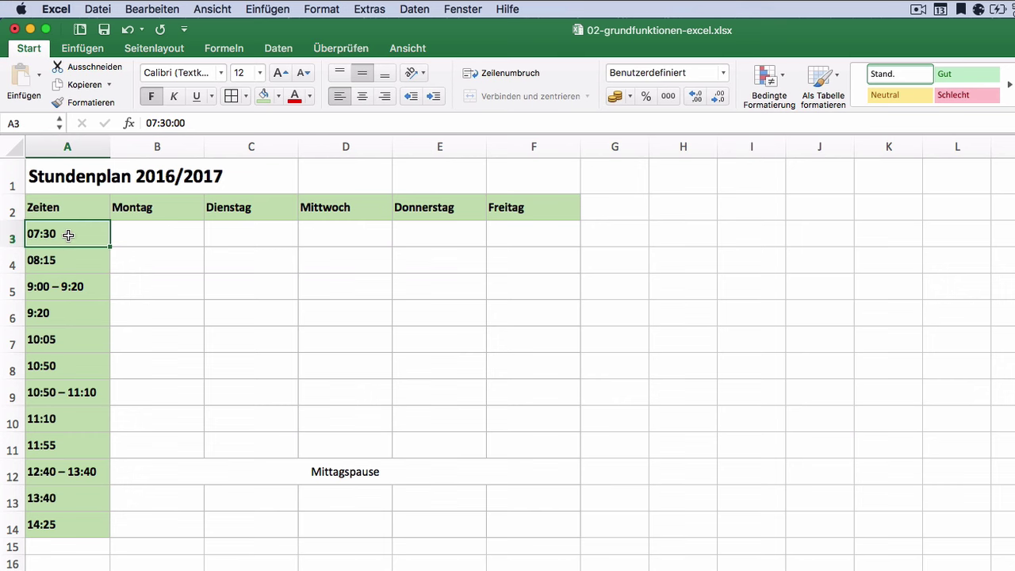
{"action": "left_click", "coordinate": [320, 11]}
{"action": "left_click", "coordinate": [376, 30]}
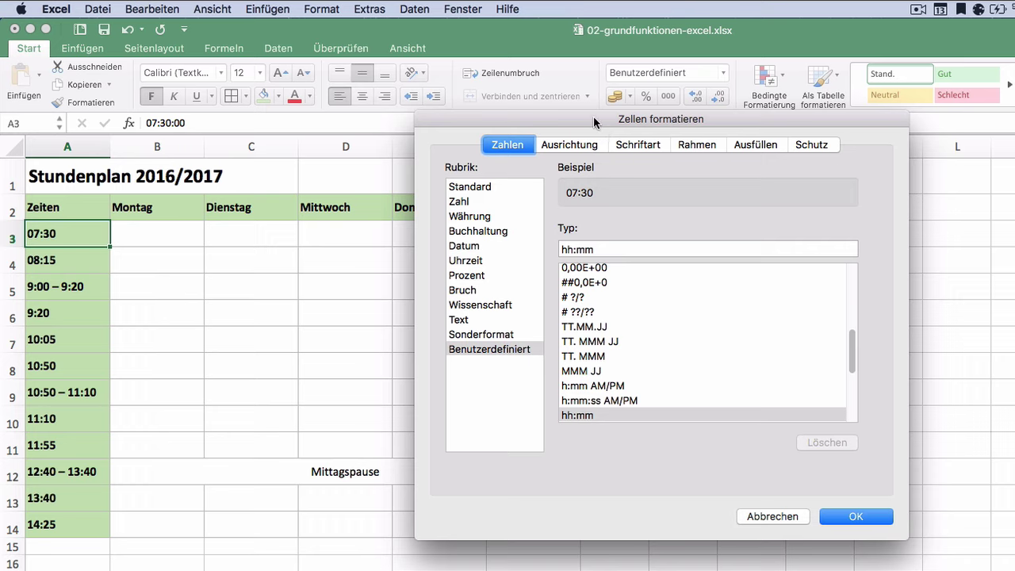
{"action": "left_click_drag", "start_coordinate": [596, 120], "coordinate": [519, 132]}
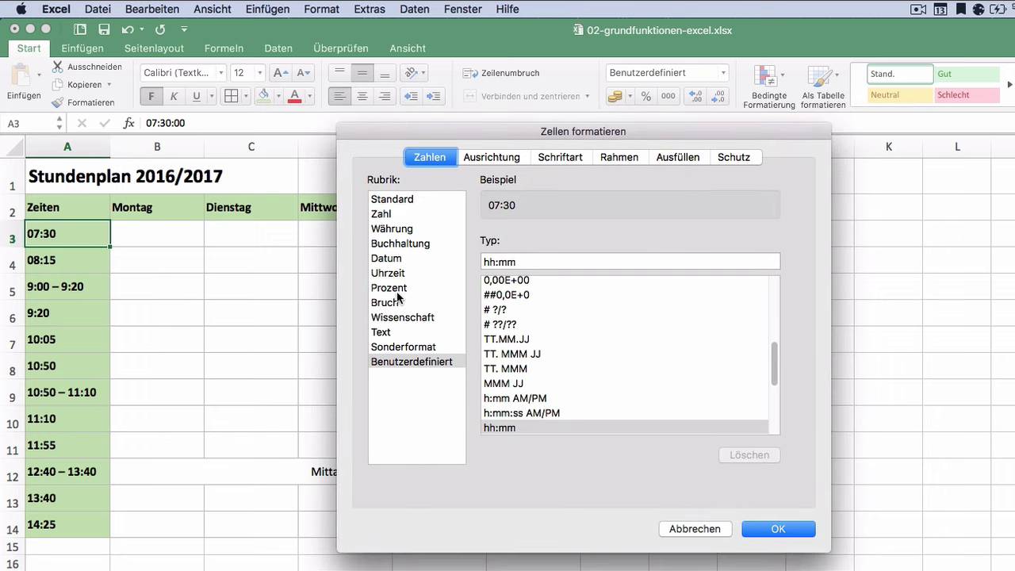
Apply the Uhrzeit 13:30 time format to A3 so it displays 7:30.
{"action": "left_click", "coordinate": [389, 275]}
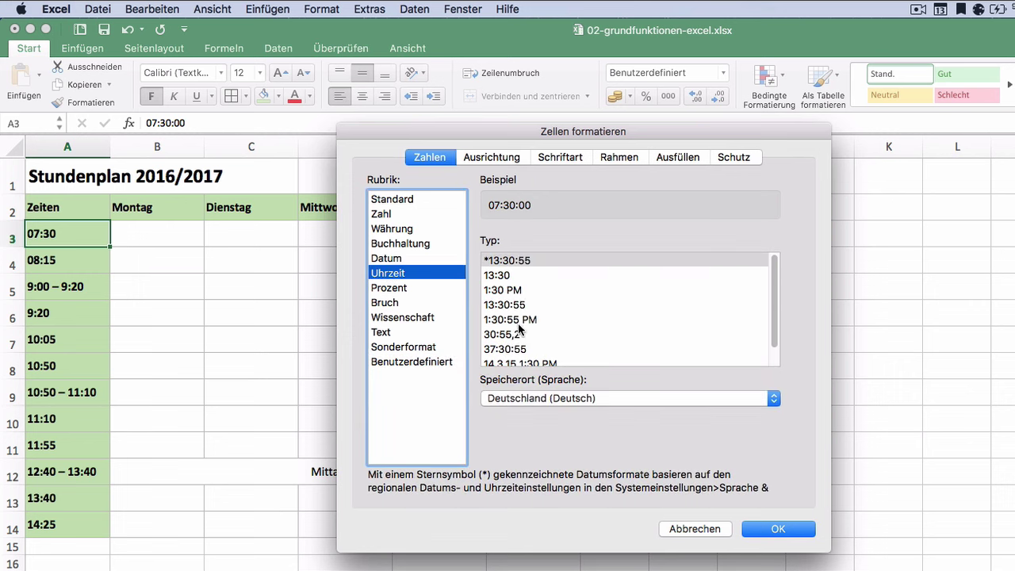
{"action": "left_click", "coordinate": [510, 277]}
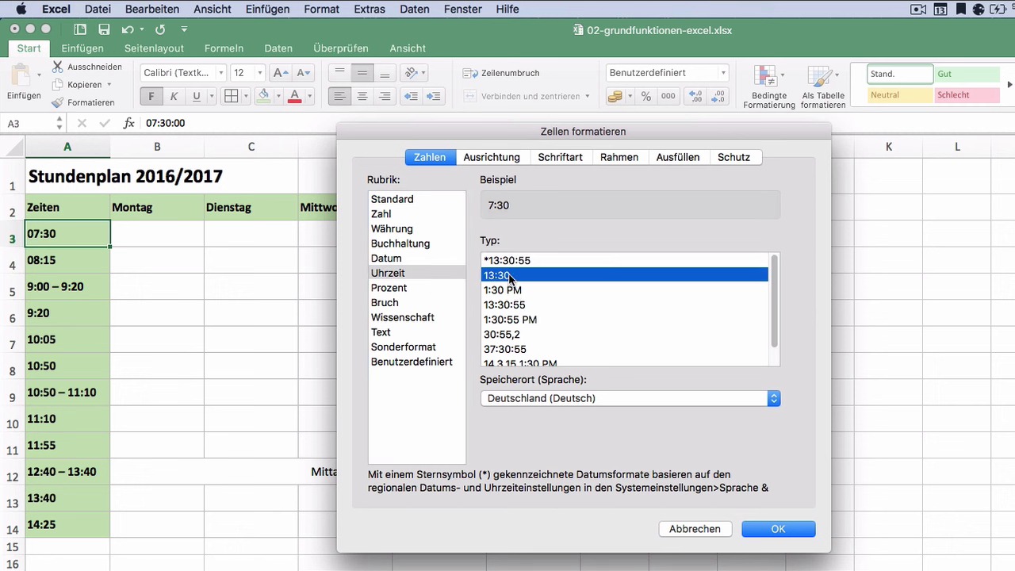
{"action": "scroll", "coordinate": [546, 293], "scroll_direction": "down", "scroll_amount": 1}
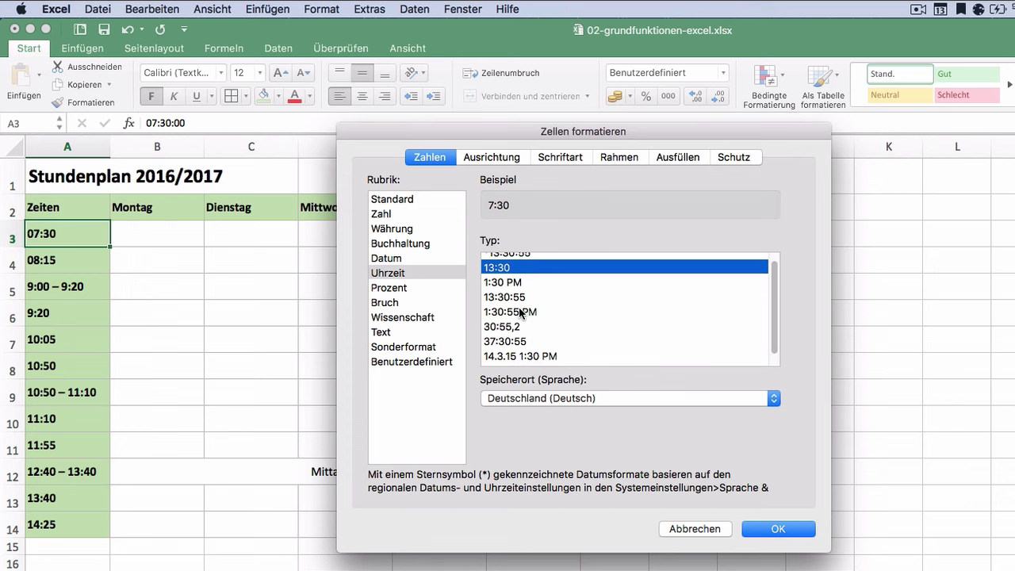
{"action": "left_click", "coordinate": [769, 530]}
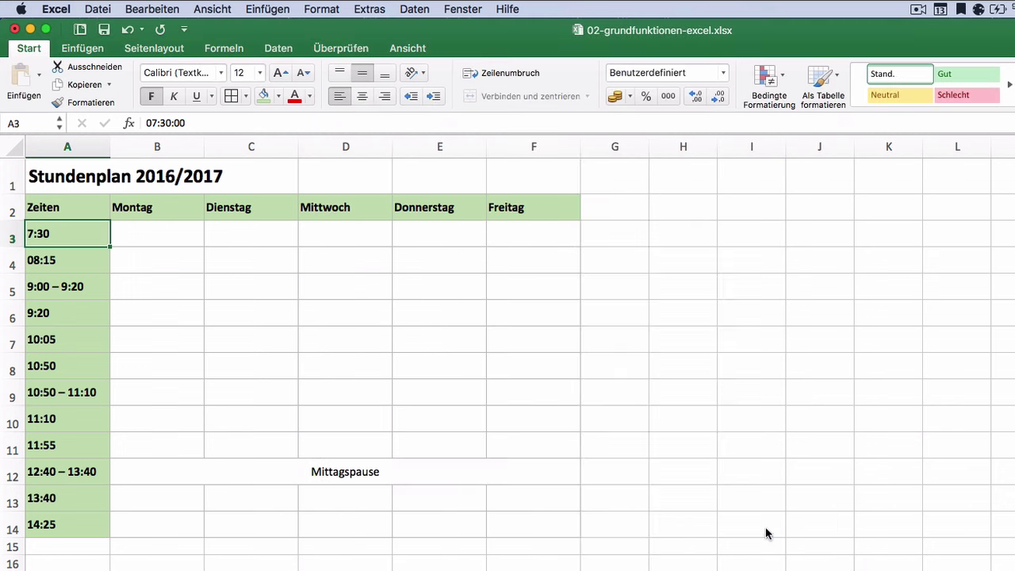
{"action": "left_click", "coordinate": [70, 258]}
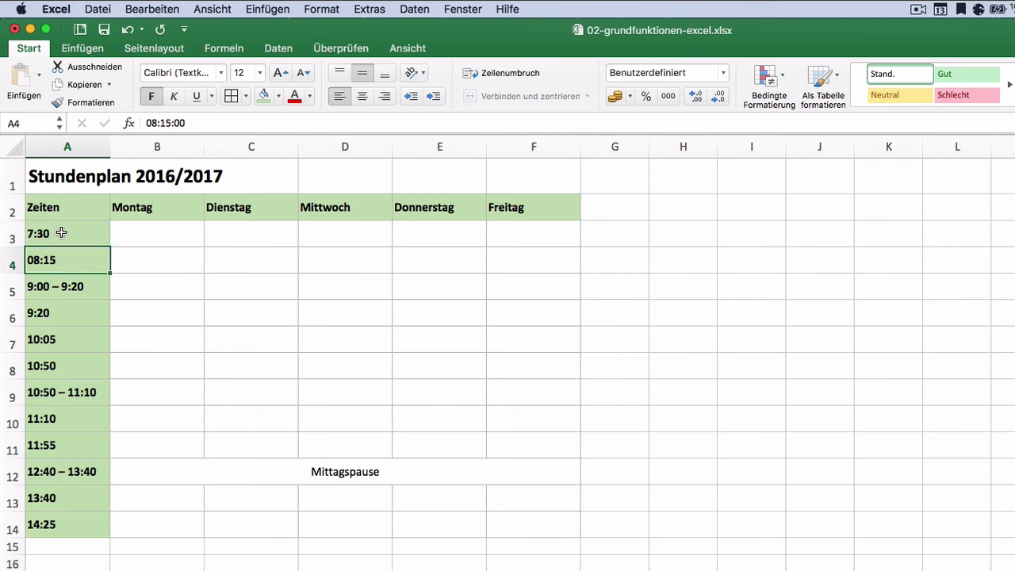
{"action": "left_click", "coordinate": [61, 234]}
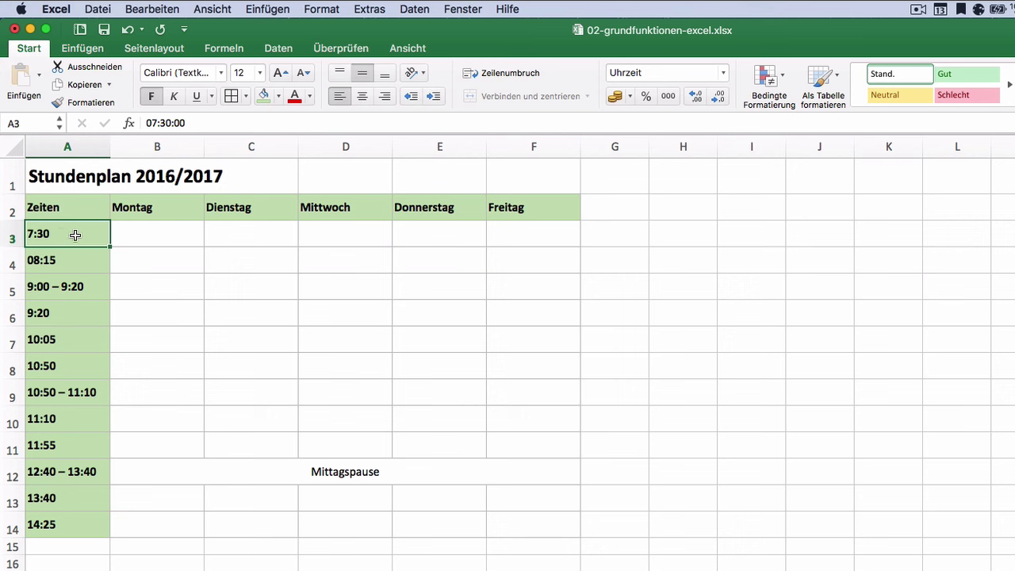
{"action": "left_click", "coordinate": [73, 259]}
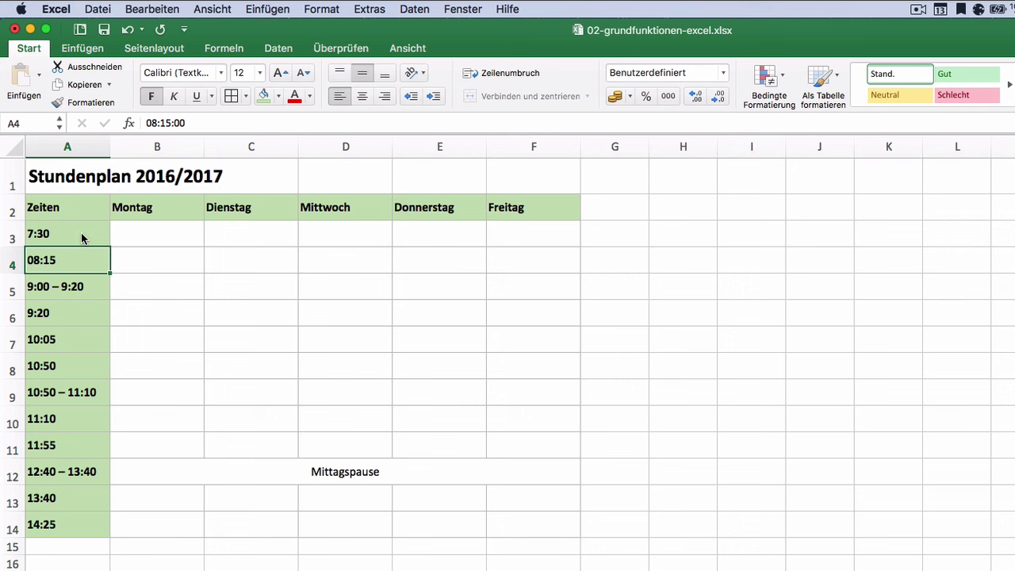
{"action": "left_click", "coordinate": [64, 234]}
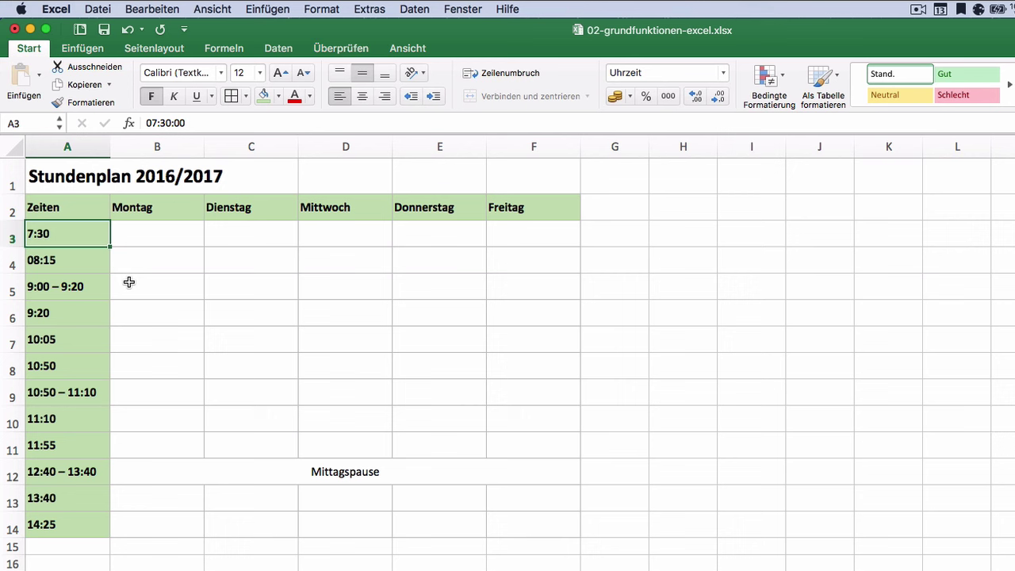
{"action": "left_click", "coordinate": [150, 269]}
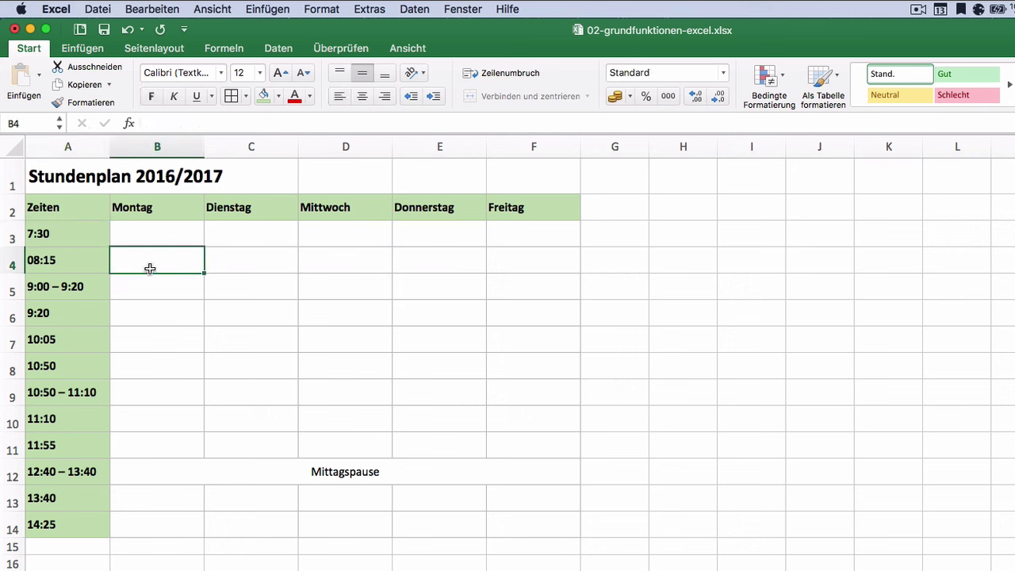